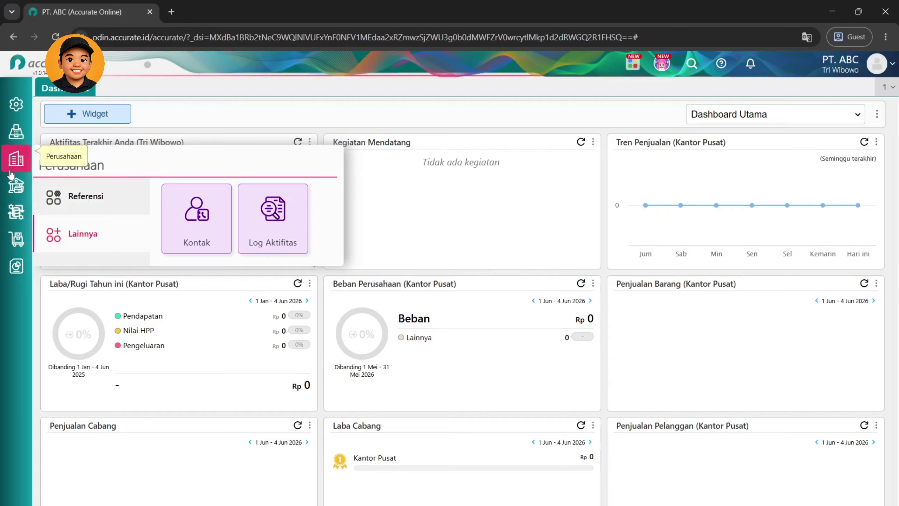
# - Open the Akun Perkiraan list under Pendapatan Dan Biaya and start its Excel data import
pyautogui.click(22, 191)
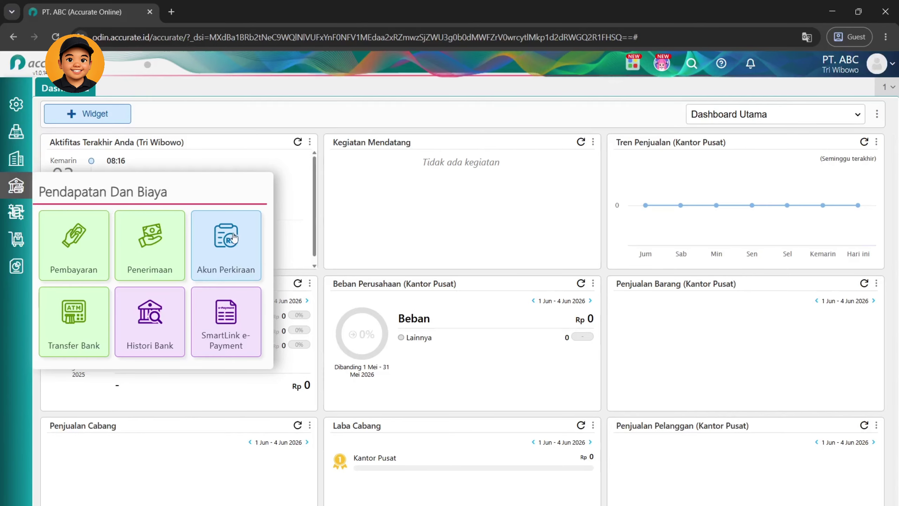
pyautogui.click(237, 259)
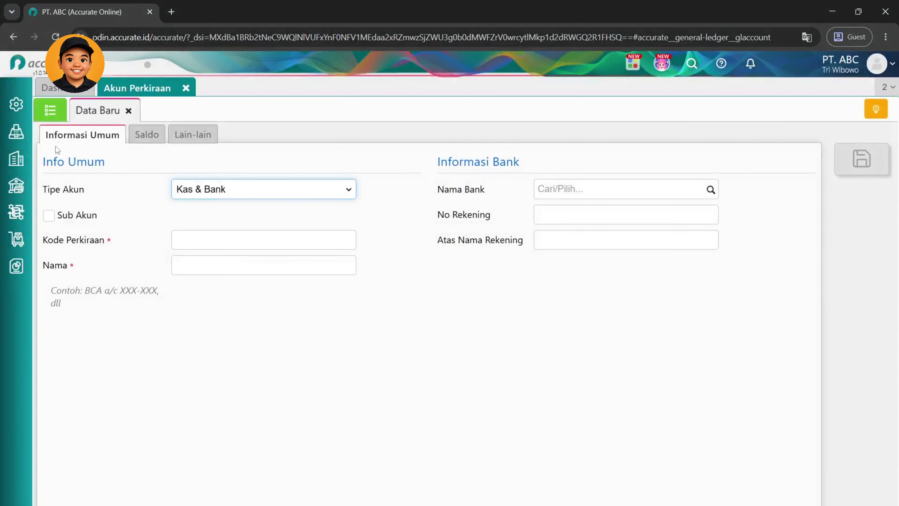
pyautogui.click(56, 114)
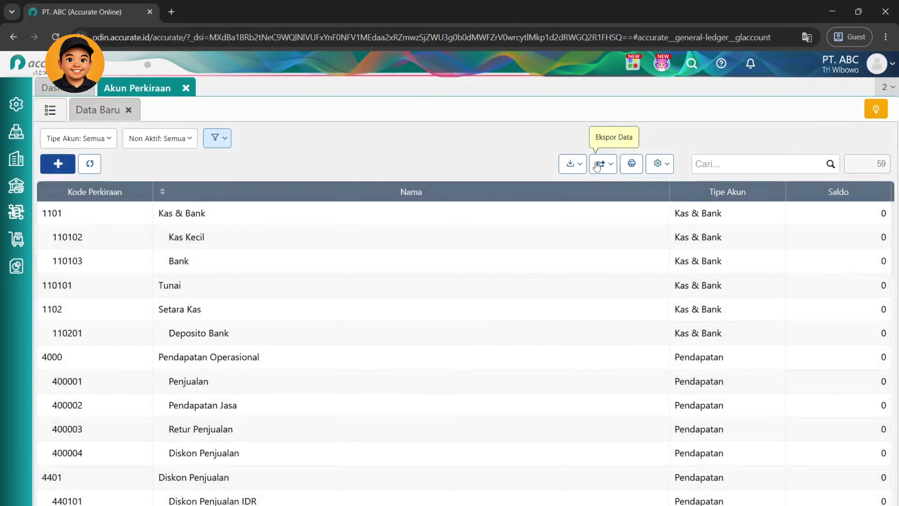
pyautogui.click(572, 164)
pyautogui.click(539, 190)
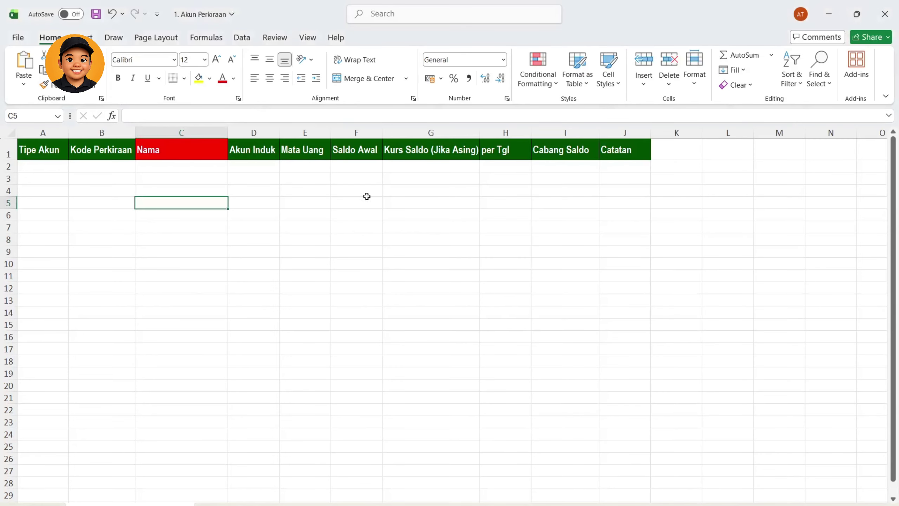
# - Review the required columns and account type codes on the explanation sheet of the Excel workbook 1. Akun Perkiraan
pyautogui.click(459, 242)
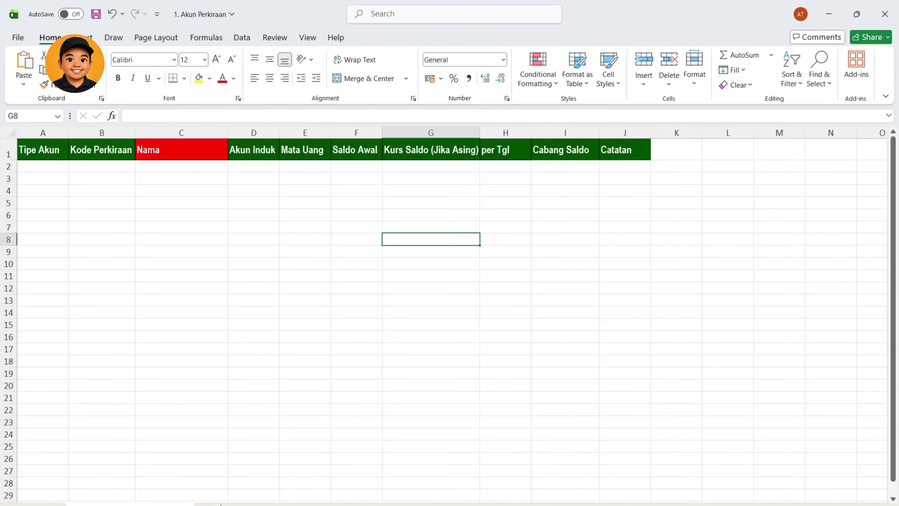
pyautogui.click(236, 505)
pyautogui.scroll(-3, 434, 345)
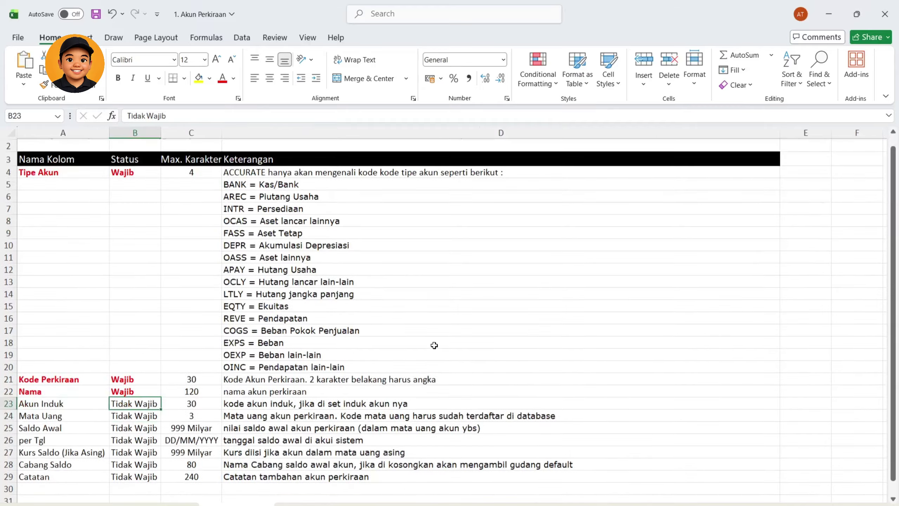
pyautogui.scroll(2, 365, 429)
pyautogui.scroll(1, 365, 432)
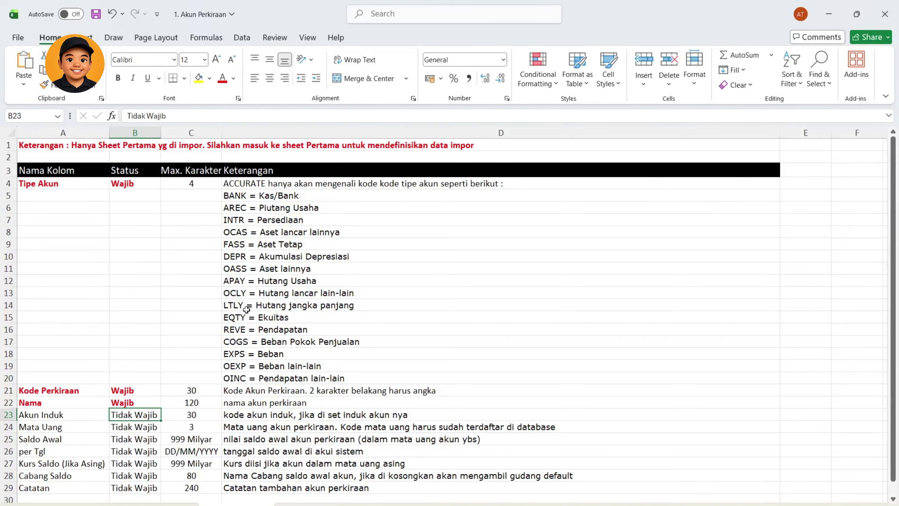
pyautogui.click(124, 505)
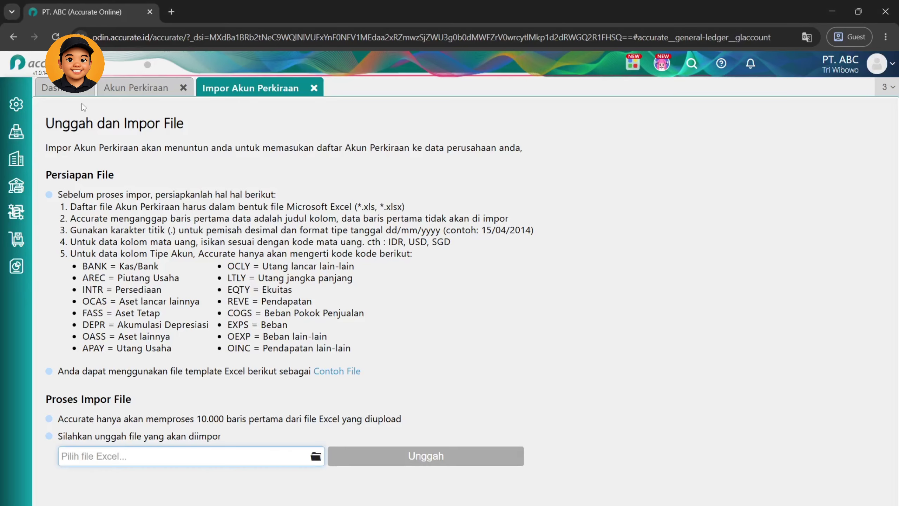
# - Switch to Accurate Online and examine the existing Akun Perkiraan accounts and the Tipe Akun options for a new account
pyautogui.click(135, 93)
pyautogui.scroll(-2, 581, 350)
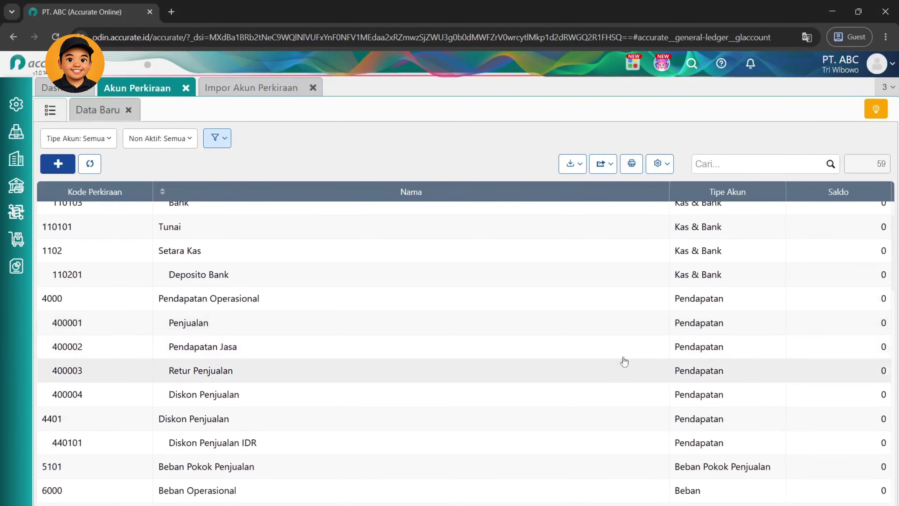
pyautogui.scroll(-9, 637, 359)
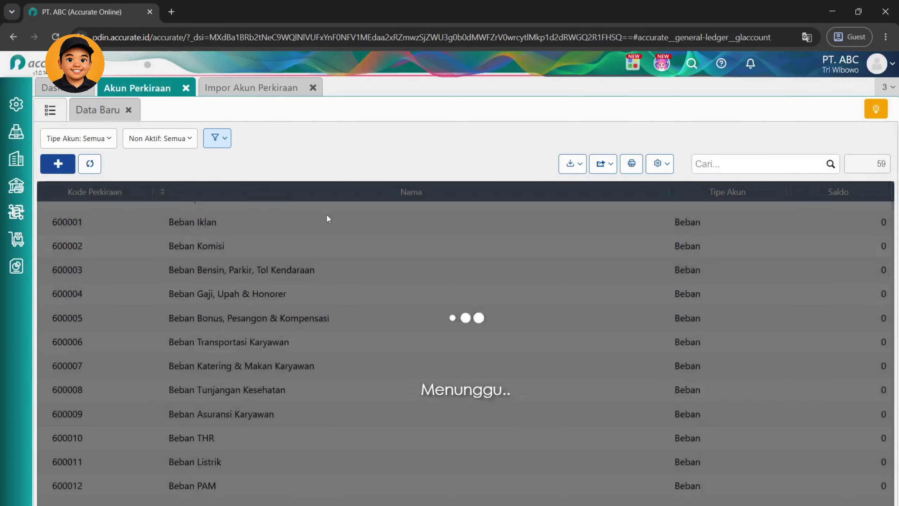
pyautogui.scroll(-6, 531, 475)
pyautogui.scroll(-5, 549, 472)
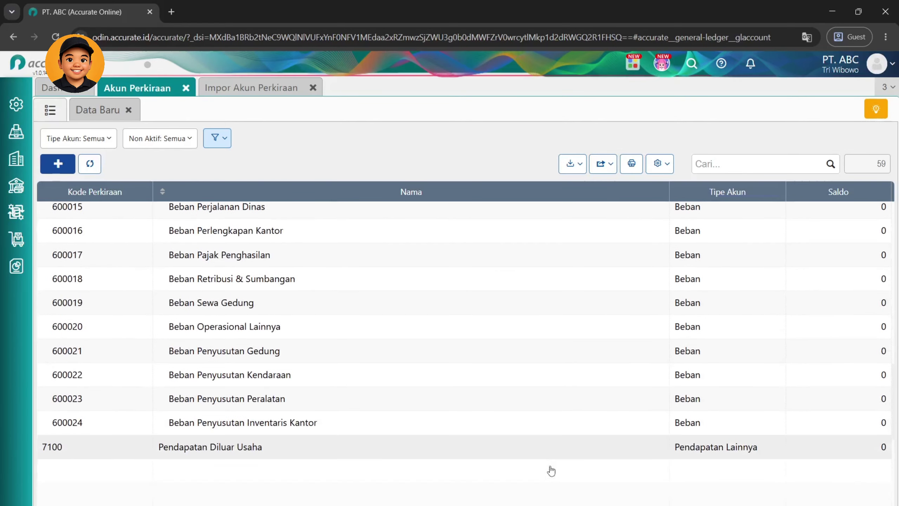
pyautogui.scroll(-3, 372, 452)
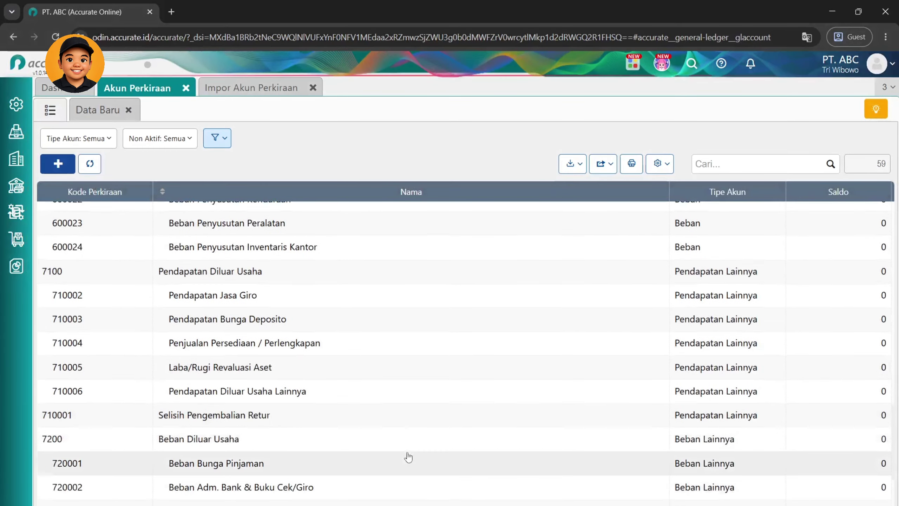
pyautogui.click(98, 109)
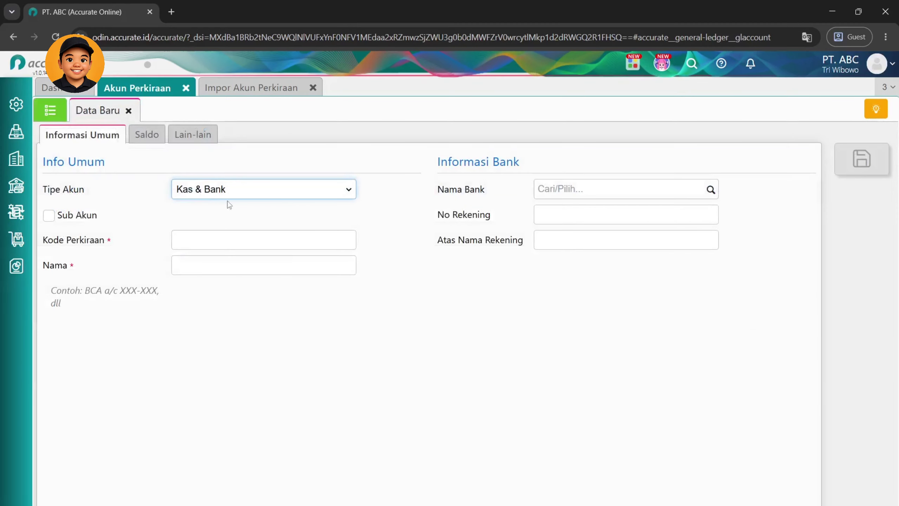
pyautogui.click(260, 192)
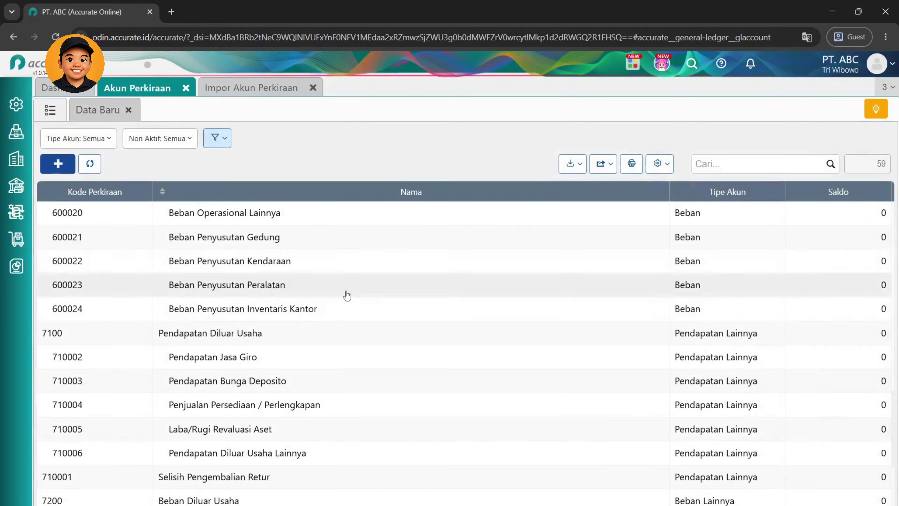
# - Examine how parent accounts and sub-accounts are coded in the Akun Perkiraan list, from Kas & Bank to Pendapatan Diluar Usaha
pyautogui.scroll(8, 393, 421)
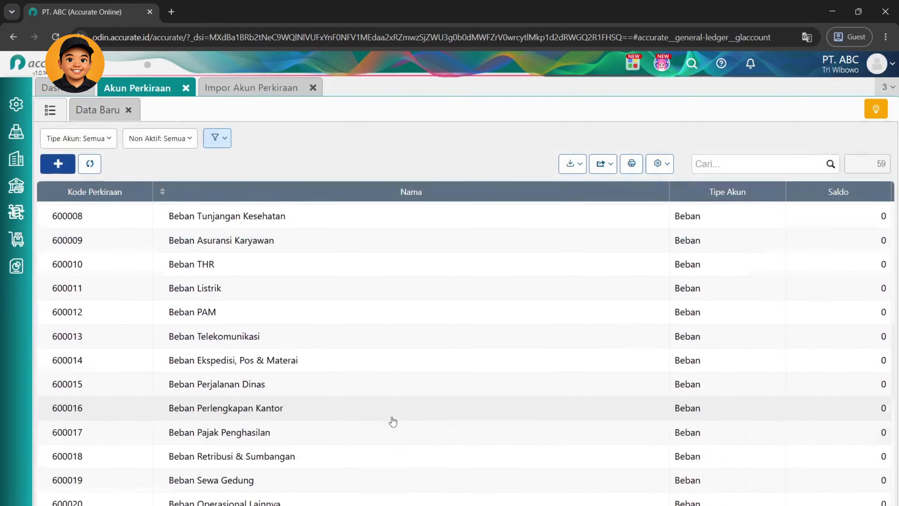
pyautogui.scroll(12, 393, 421)
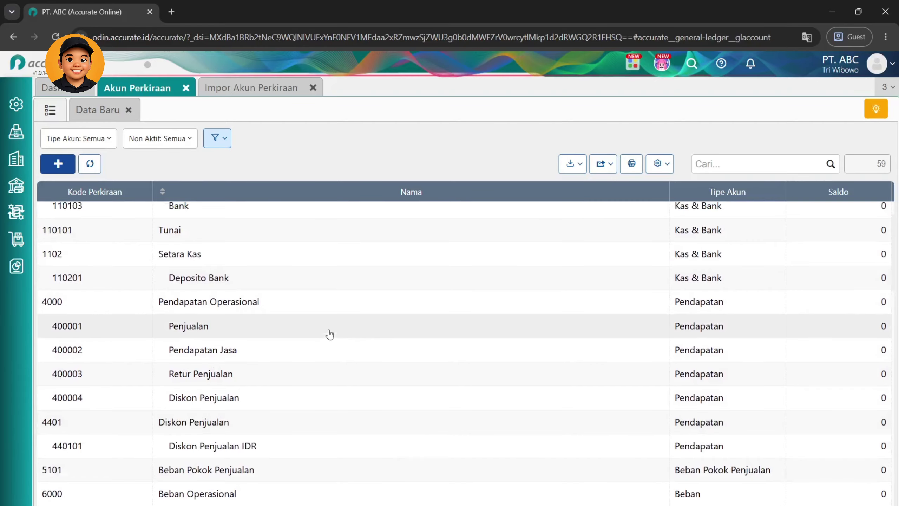
pyautogui.scroll(2, 330, 334)
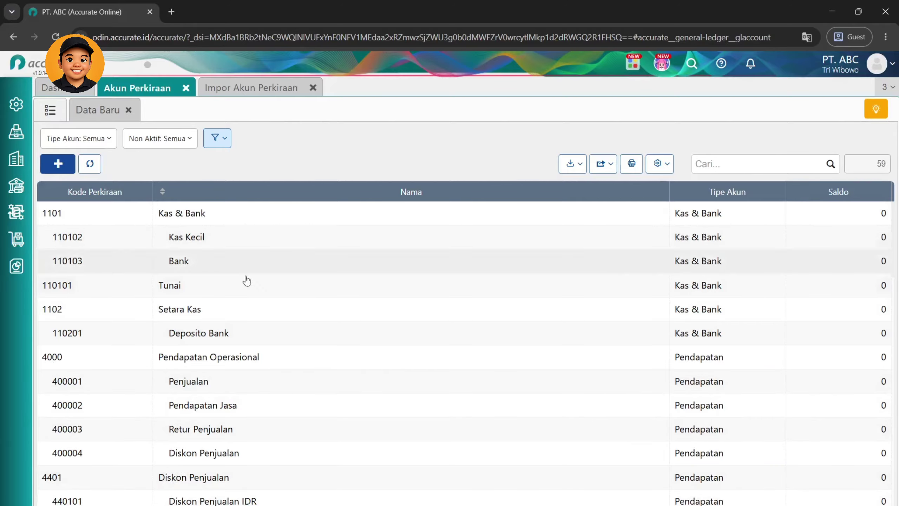
pyautogui.scroll(-2, 247, 281)
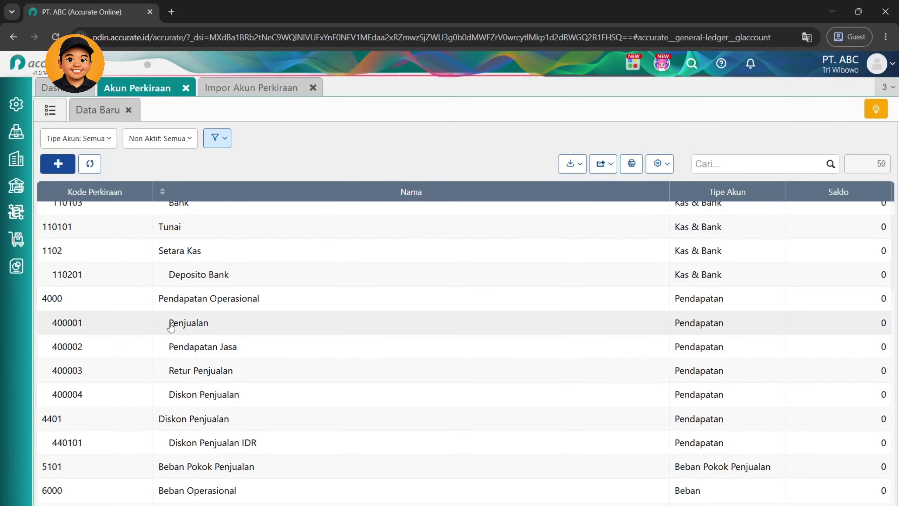
pyautogui.scroll(-1, 307, 412)
pyautogui.scroll(-4, 307, 411)
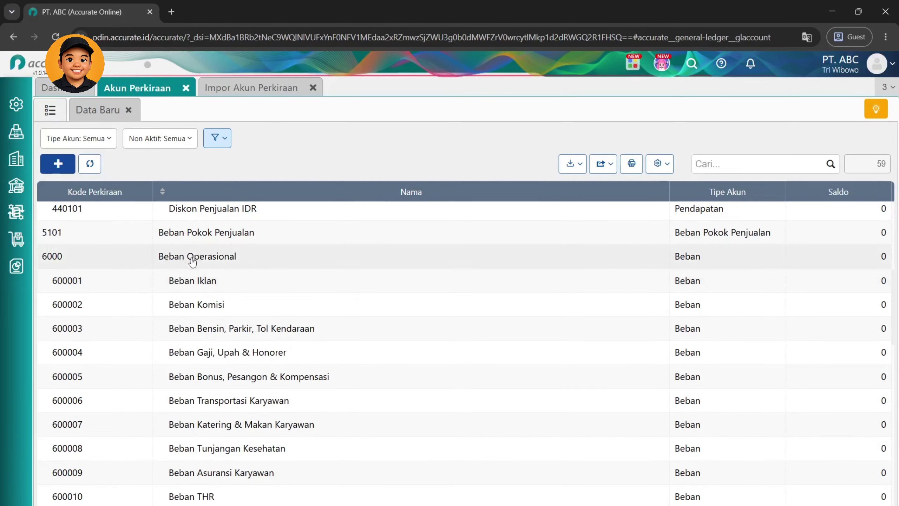
pyautogui.scroll(-6, 251, 312)
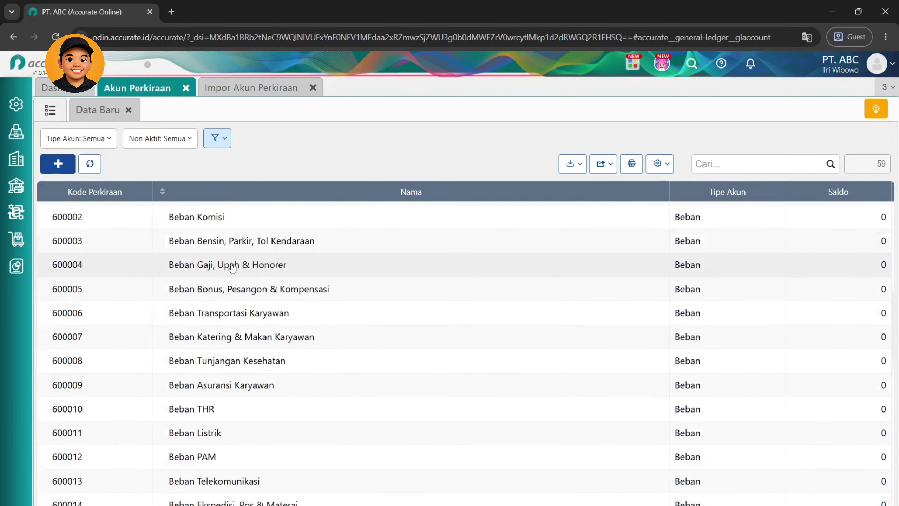
pyautogui.scroll(-4, 212, 357)
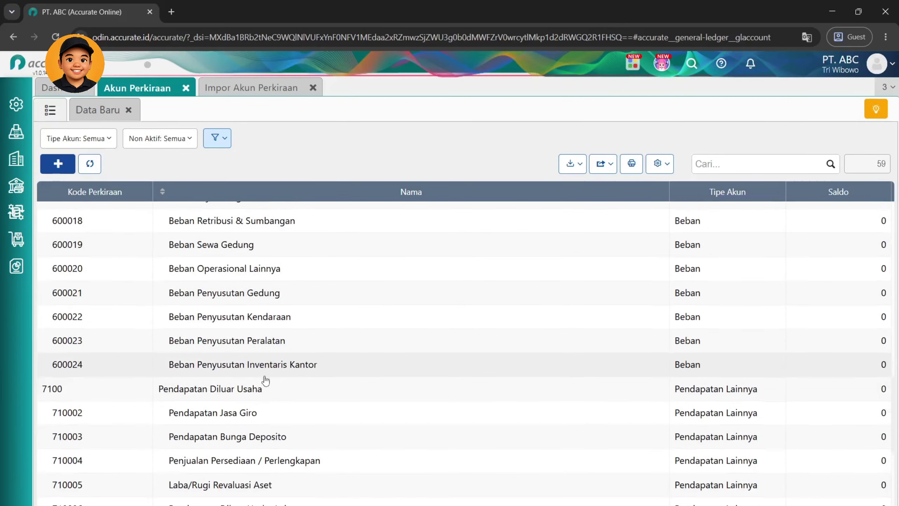
pyautogui.scroll(4, 287, 412)
pyautogui.scroll(3, 284, 418)
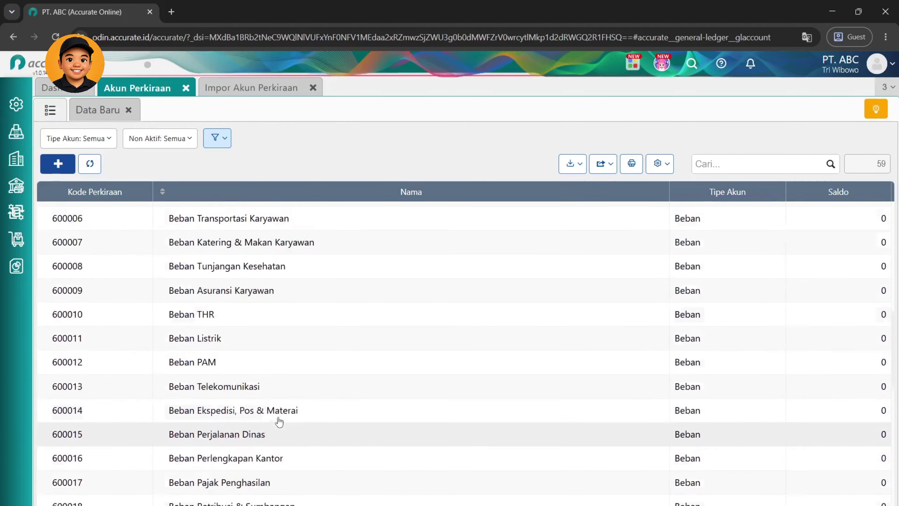
pyautogui.scroll(4, 287, 412)
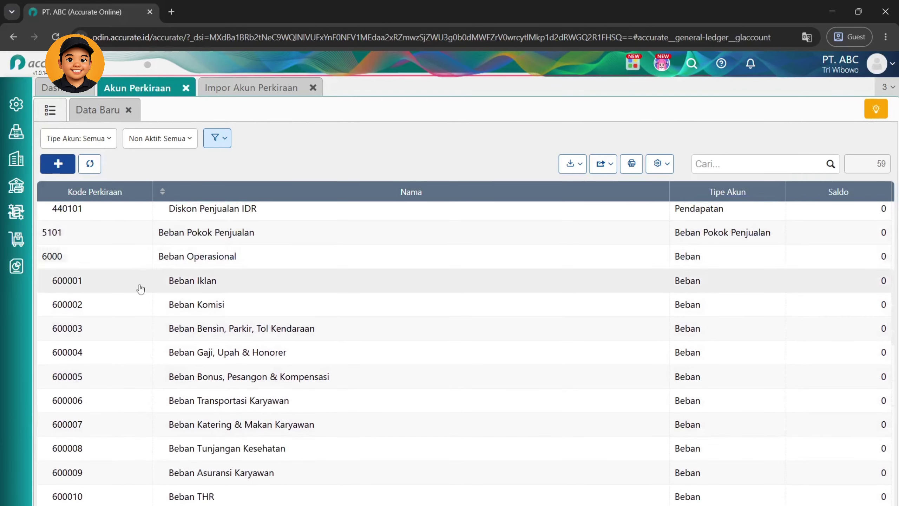
pyautogui.scroll(3, 528, 427)
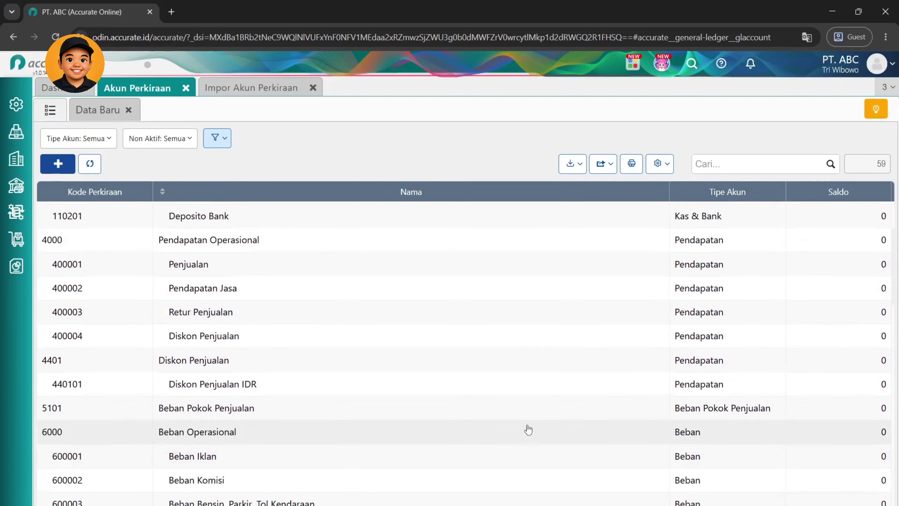
pyautogui.scroll(2, 446, 490)
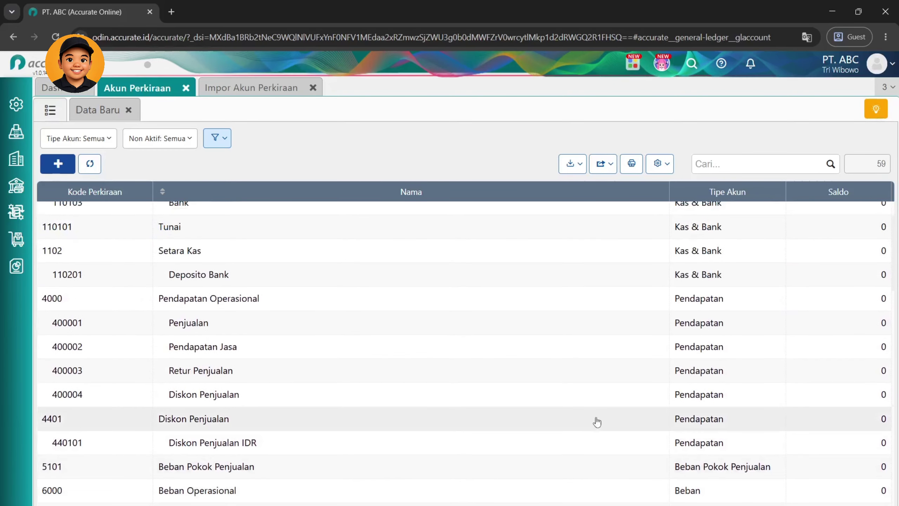
# - Compare the Tipe Akun codes in the Excel import template with the account types offered in Accurate's new account form
pyautogui.hotkey('alt', 'Tab')
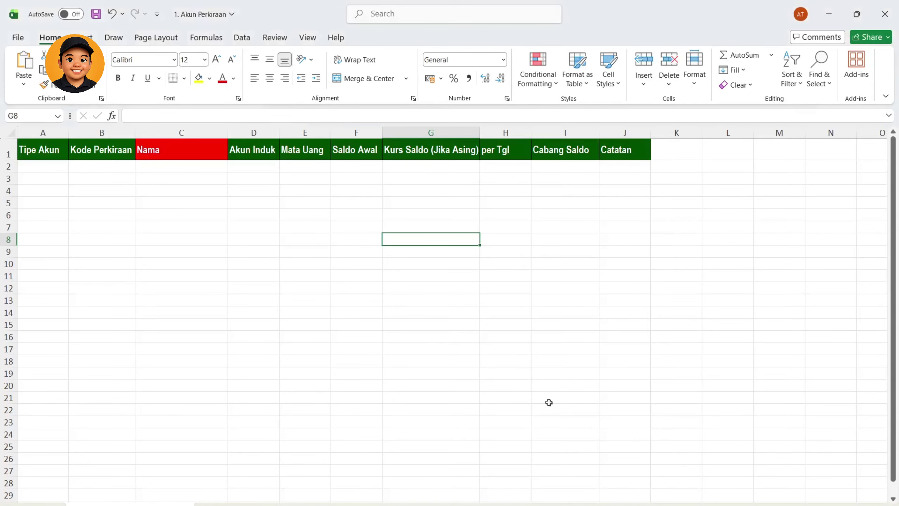
pyautogui.click(64, 170)
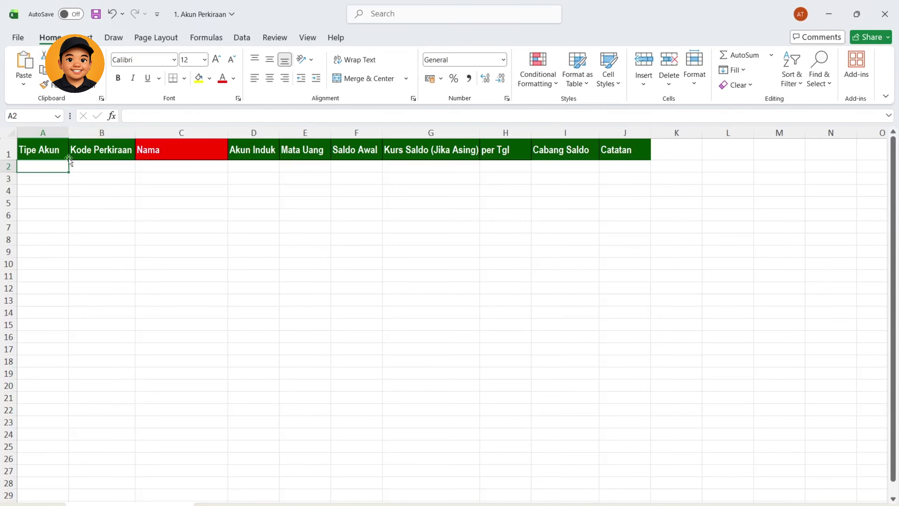
pyautogui.click(42, 176)
pyautogui.click(45, 153)
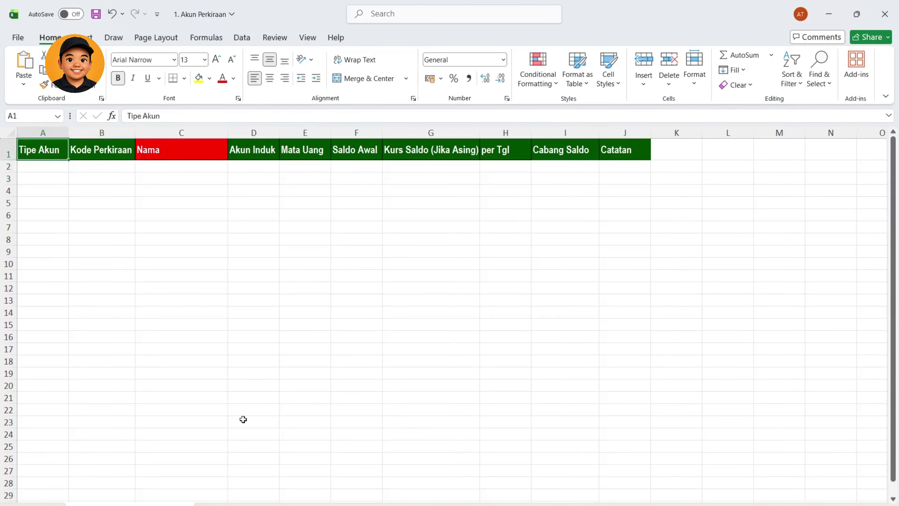
pyautogui.click(230, 505)
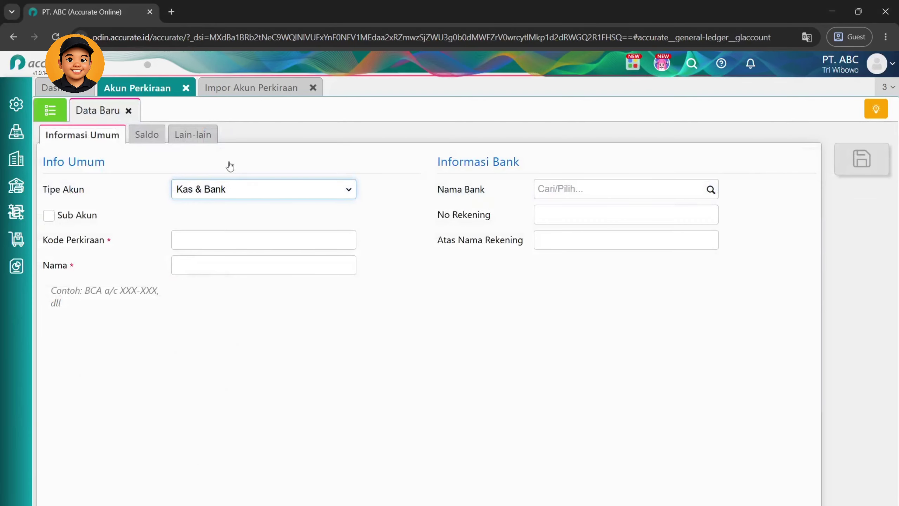
pyautogui.click(241, 188)
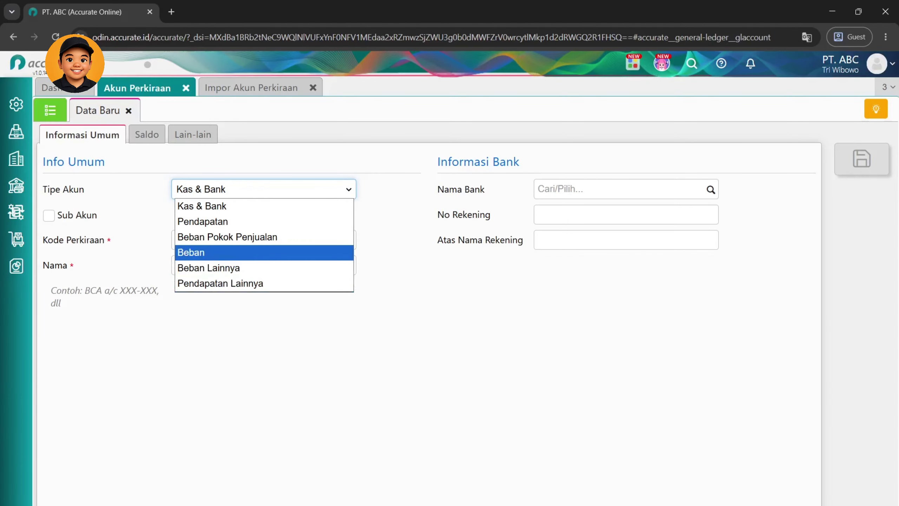
pyautogui.click(668, 504)
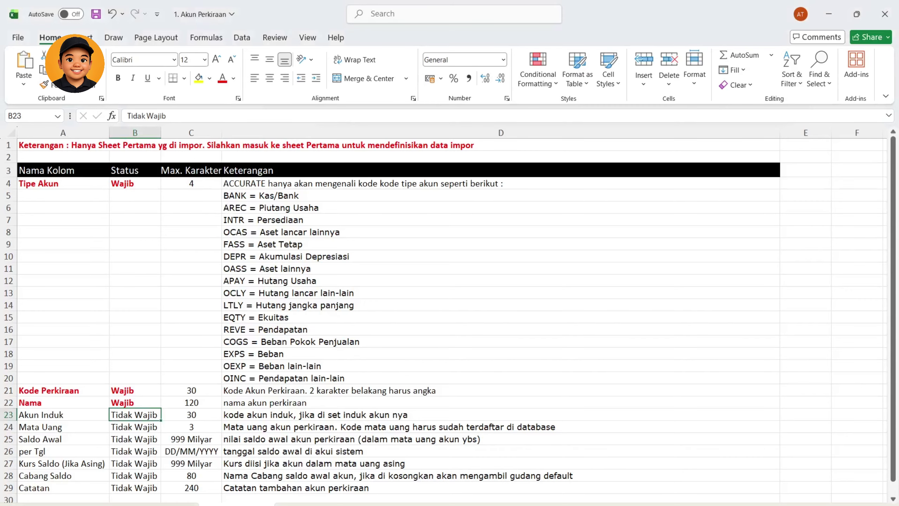
# - Enter BANK as the Tipe Akun in cell A2 of the import sheet and switch back to Accurate's new account form
pyautogui.hotkey('ctrl', 'pageup')
pyautogui.click(44, 166)
pyautogui.write('BA')
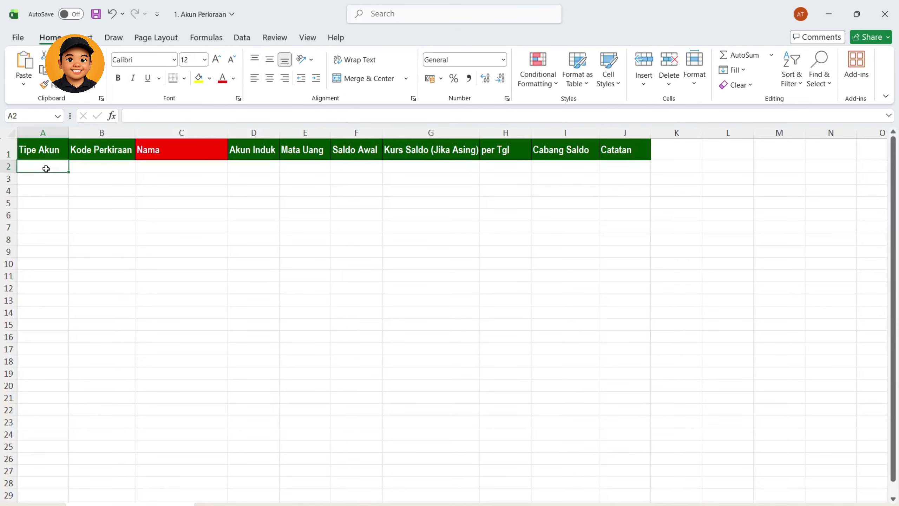
pyautogui.write('NK')
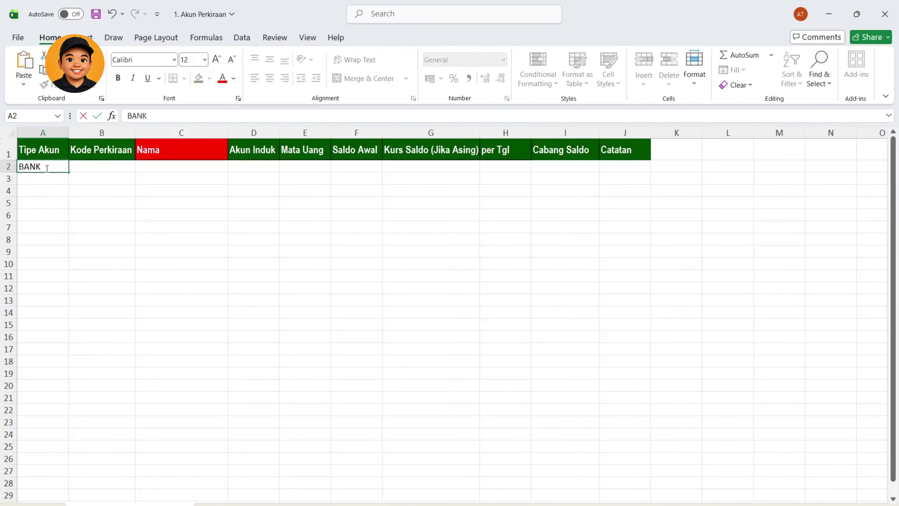
pyautogui.press('Tab')
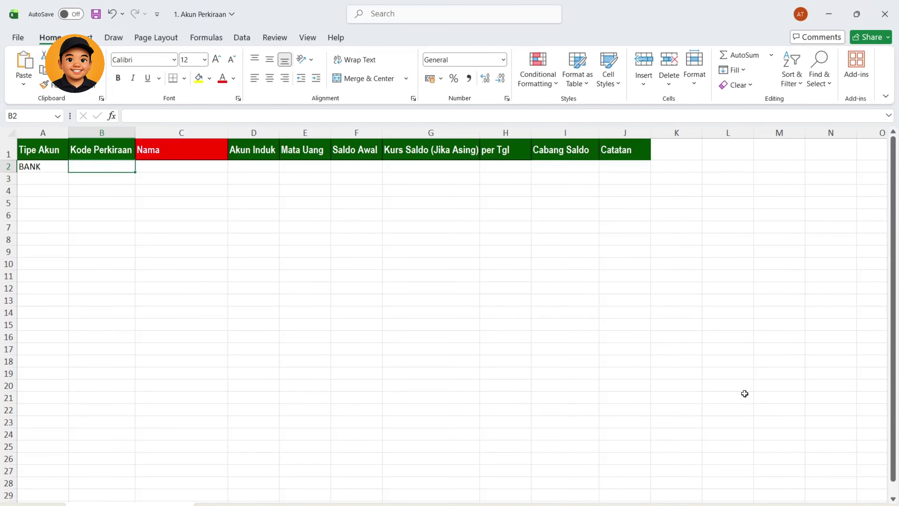
pyautogui.hotkey('alt', 'Tab')
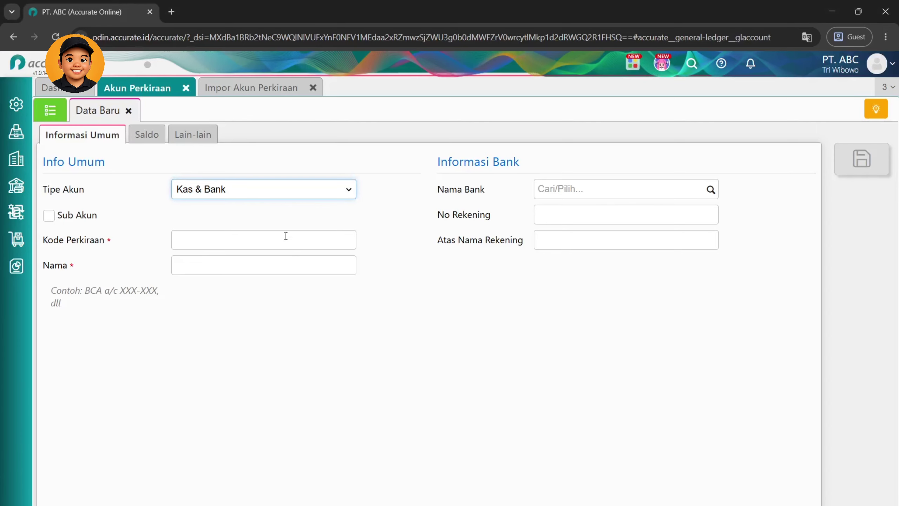
# - Review the existing codes in the Akun Perkiraan list, then in the Excel import sheet enter Kode Perkiraan 101111001 and Nama Bank 1 in row 2
pyautogui.click(50, 111)
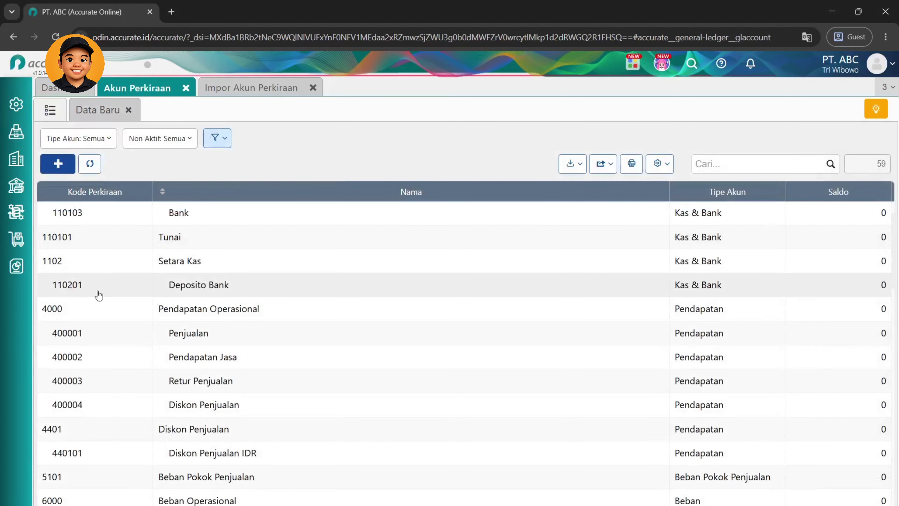
pyautogui.scroll(1, 211, 377)
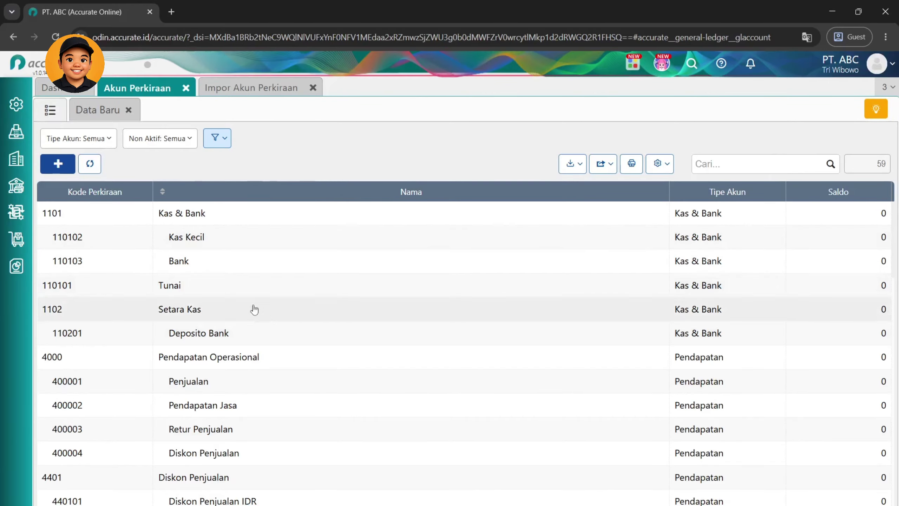
pyautogui.hotkey('alt', 'Tab')
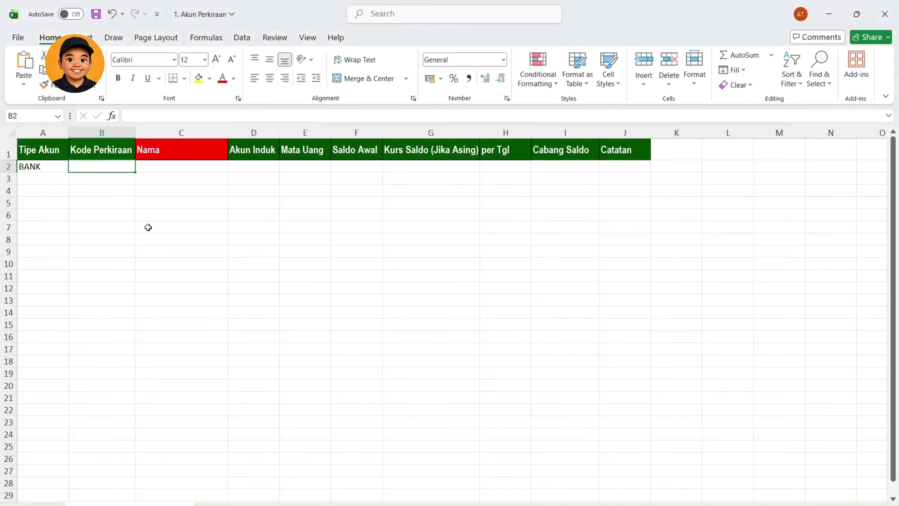
pyautogui.write('101111001')
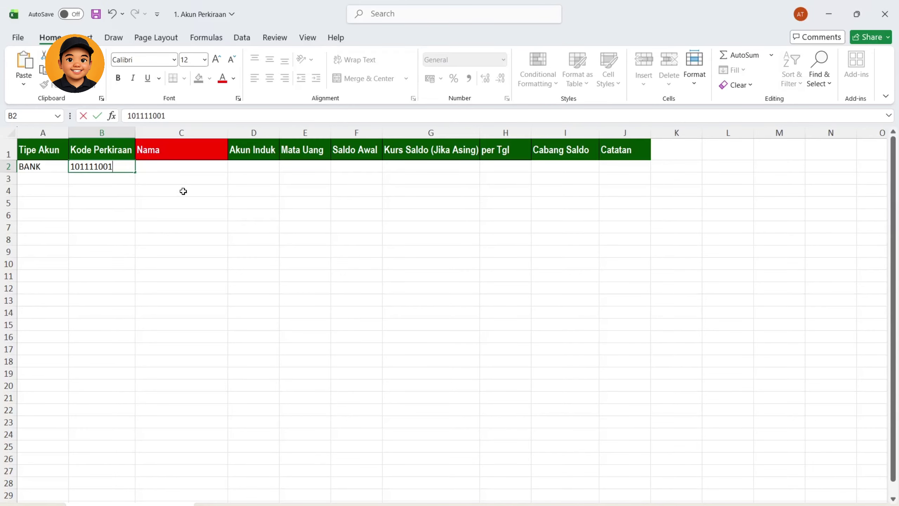
pyautogui.click(182, 166)
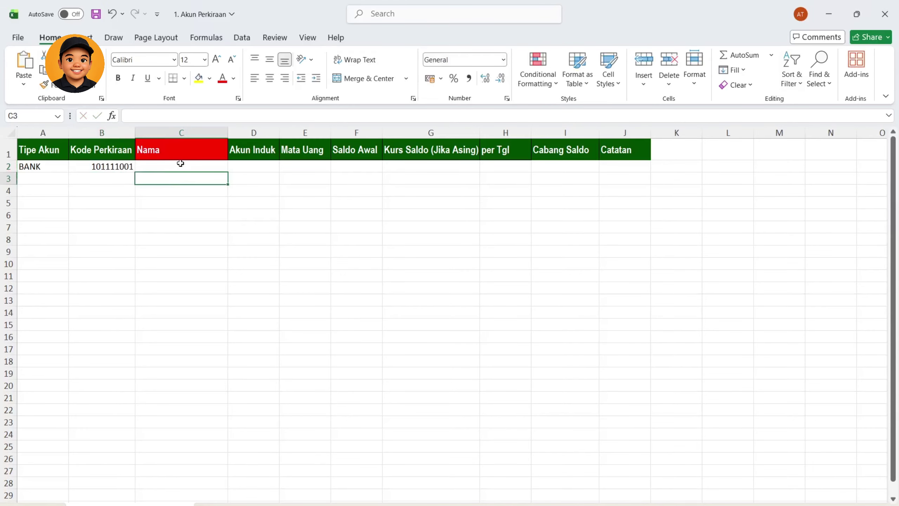
pyautogui.write('Bank 1')
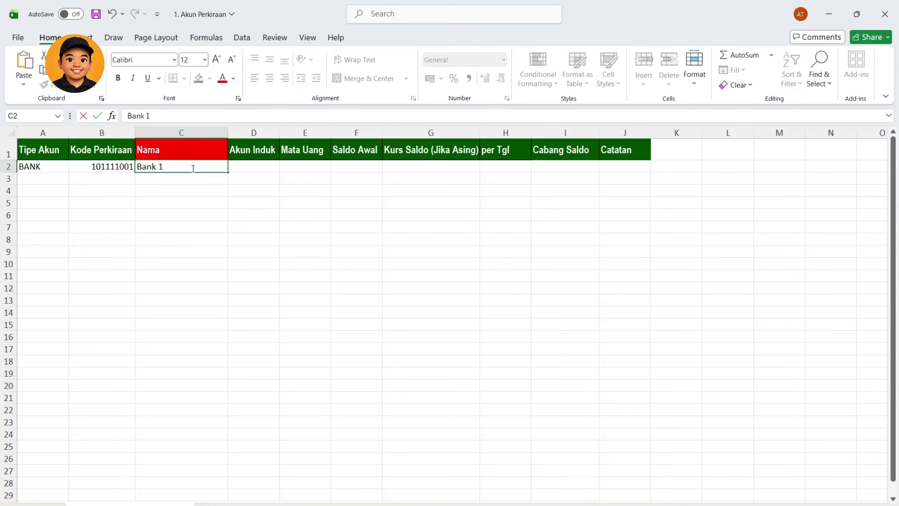
pyautogui.press('Tab')
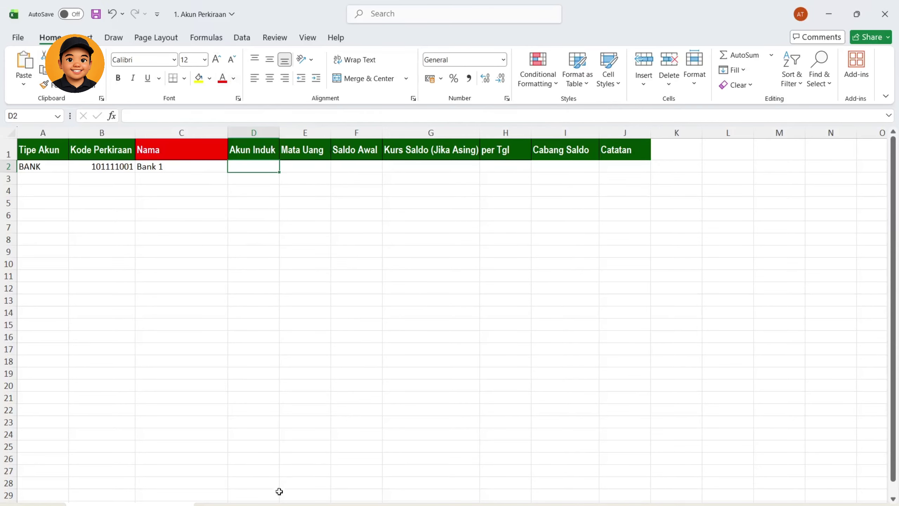
# - Check the Akun Induk rule in the template's guide sheet against the parent account code of Kas & Bank in Accurate Online
pyautogui.hotkey('alt', 'Tab')
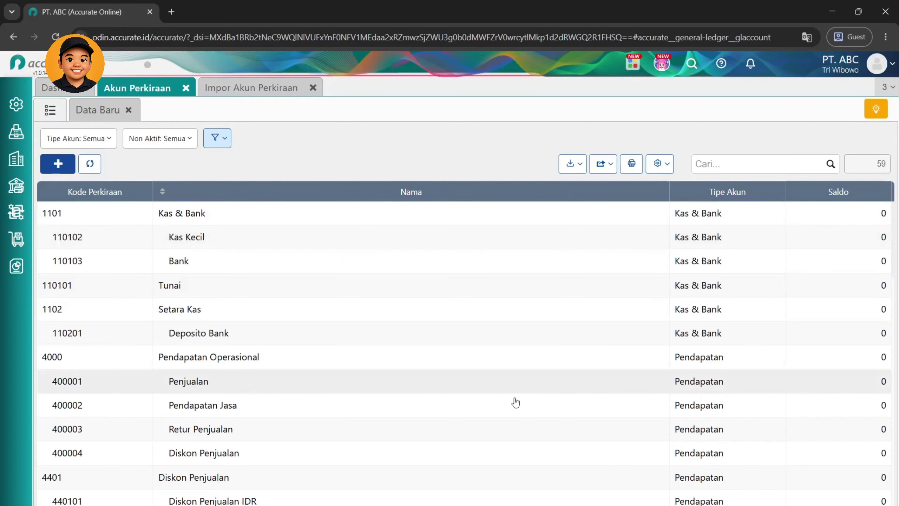
pyautogui.hotkey('alt', 'Tab')
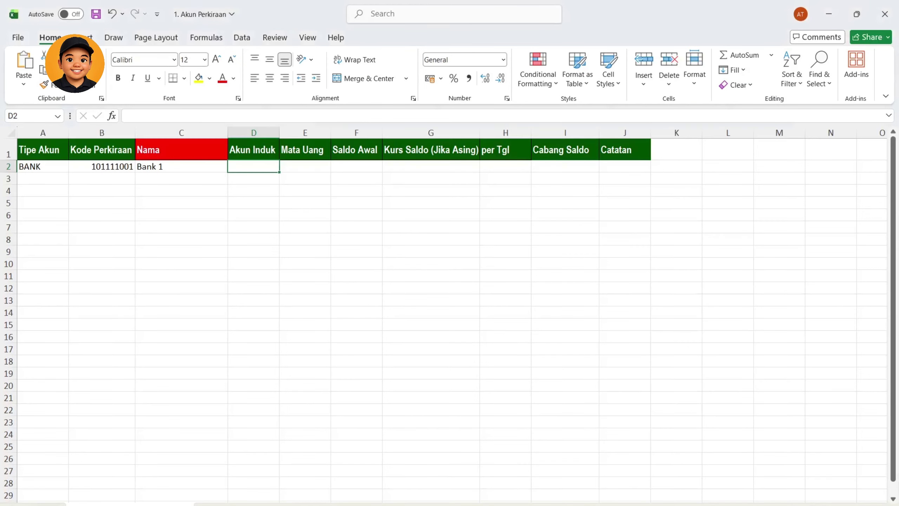
pyautogui.click(228, 505)
pyautogui.scroll(-1, 221, 350)
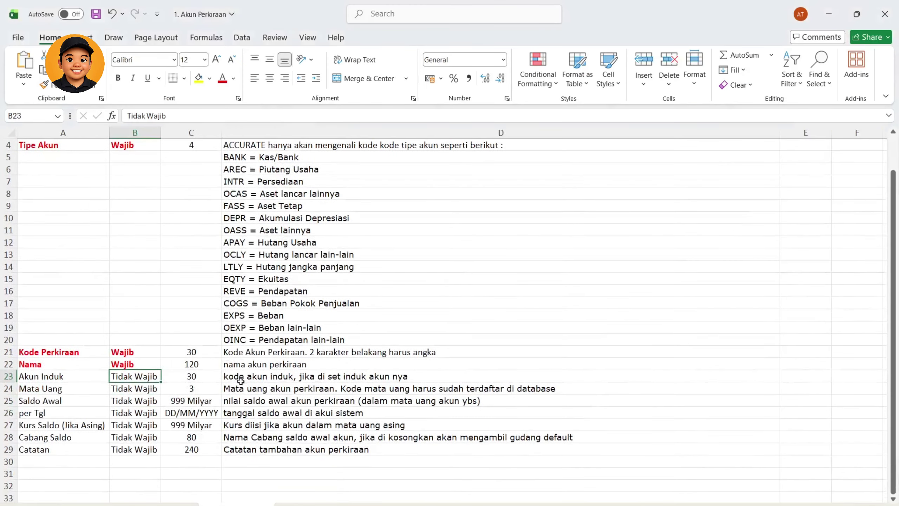
pyautogui.click(242, 379)
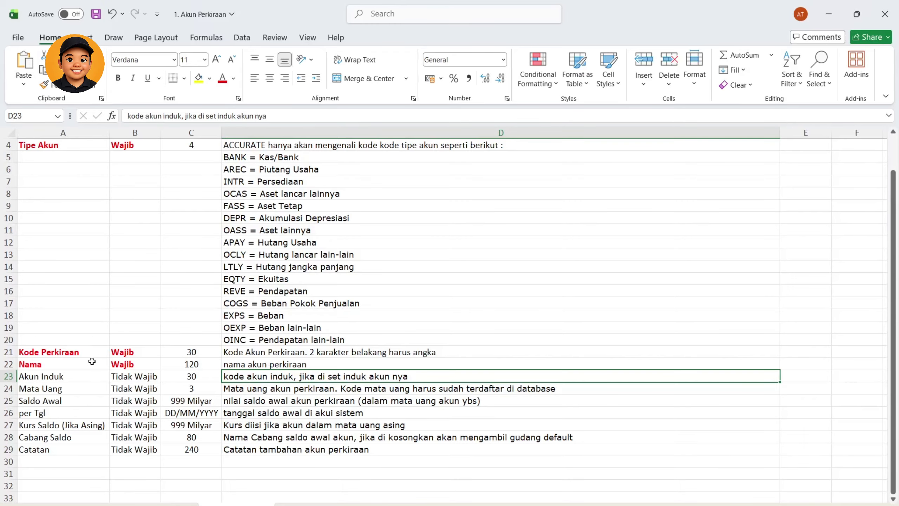
pyautogui.hotkey('alt', 'Tab')
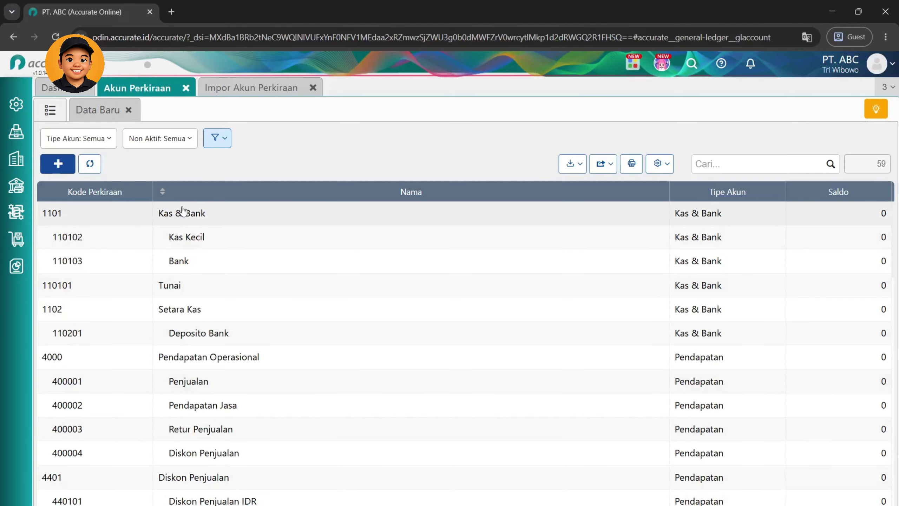
pyautogui.hotkey('alt', 'Tab')
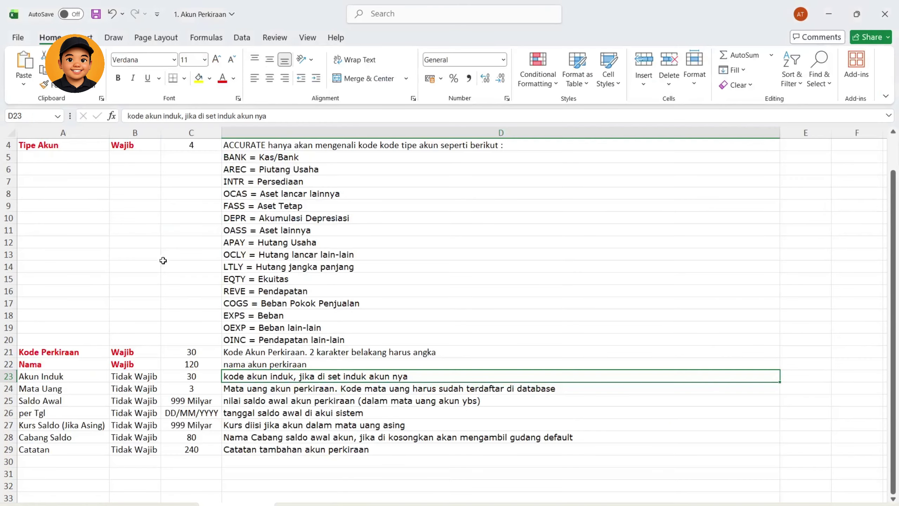
# - Return to the import sheet and enter 1101 as Akun Induk and IDR as Mata Uang for Bank 1
pyautogui.scroll(3, 280, 391)
pyautogui.hotkey('ctrl', 'pageup')
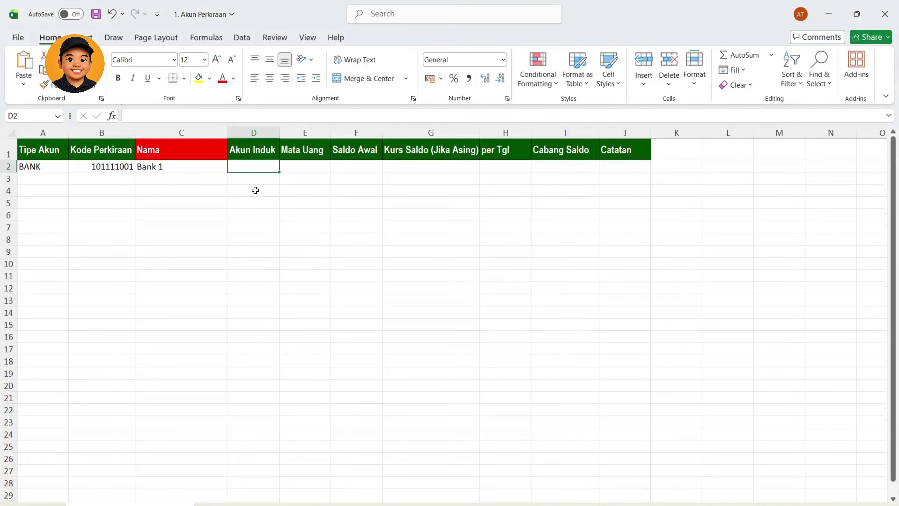
pyautogui.write('1101')
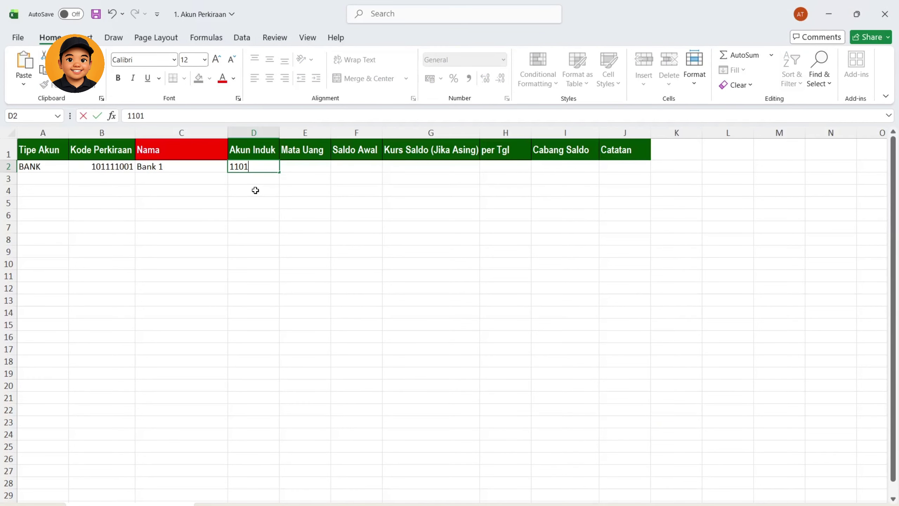
pyautogui.press('Tab')
pyautogui.write('ID')
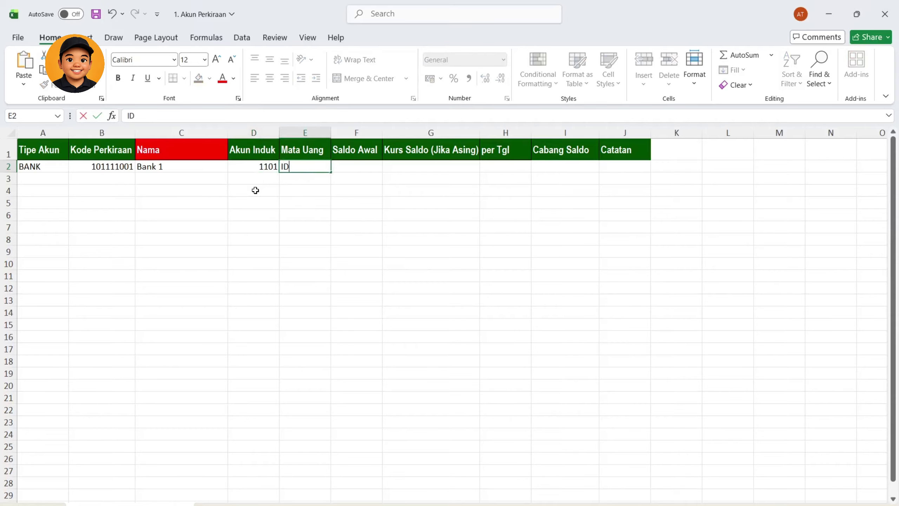
pyautogui.press('Tab')
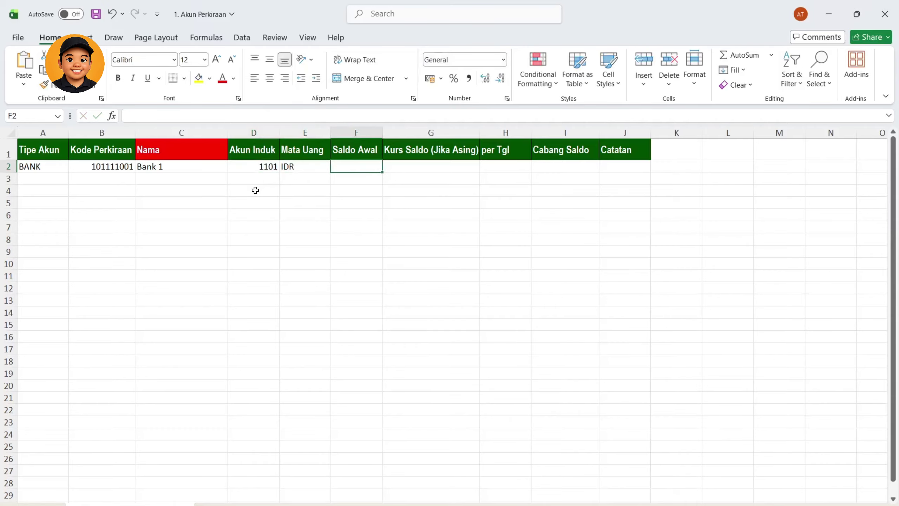
# - Enter 10000000 as the Saldo Awal for Bank 1 in cell F2
pyautogui.click(374, 181)
pyautogui.click(368, 168)
pyautogui.click(353, 183)
pyautogui.click(357, 169)
pyautogui.write('10000')
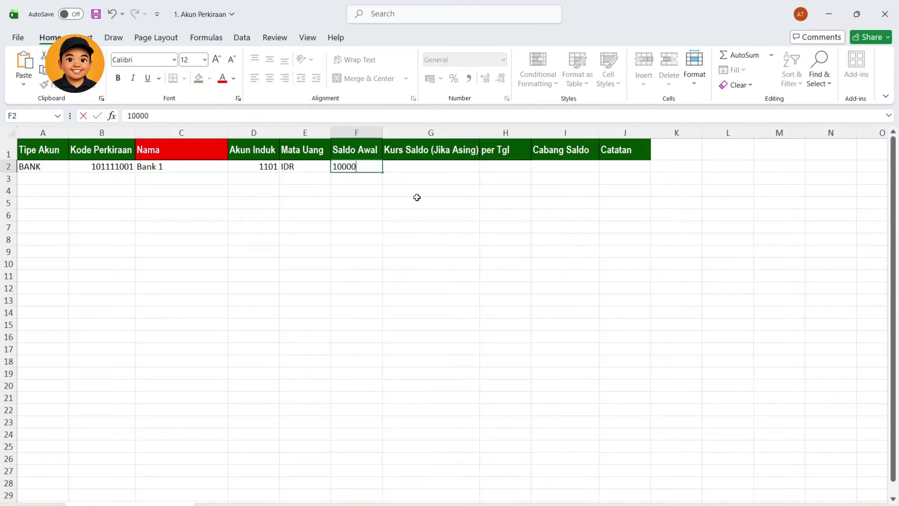
pyautogui.write('000')
pyautogui.press('Return')
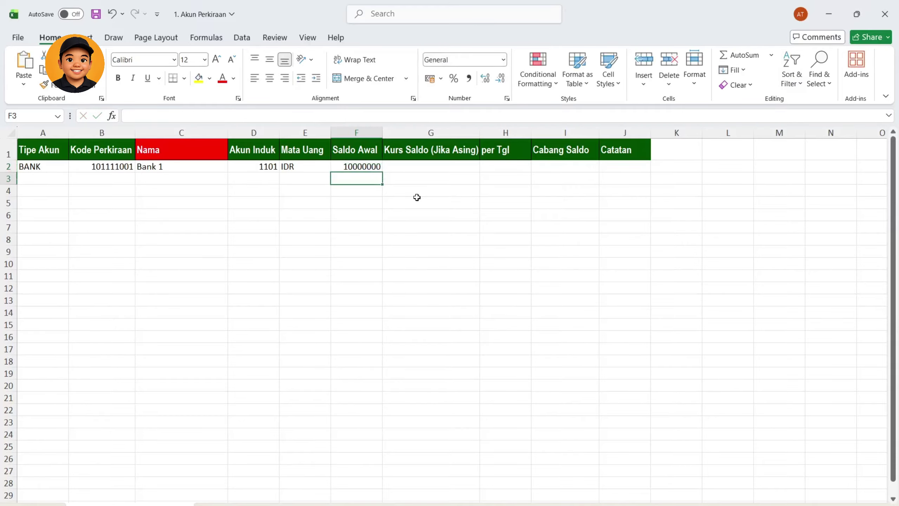
# - Enter 01/06/2026 as the per Tgl date in cell H2 and check it against the date format in the guide sheet
pyautogui.click(429, 169)
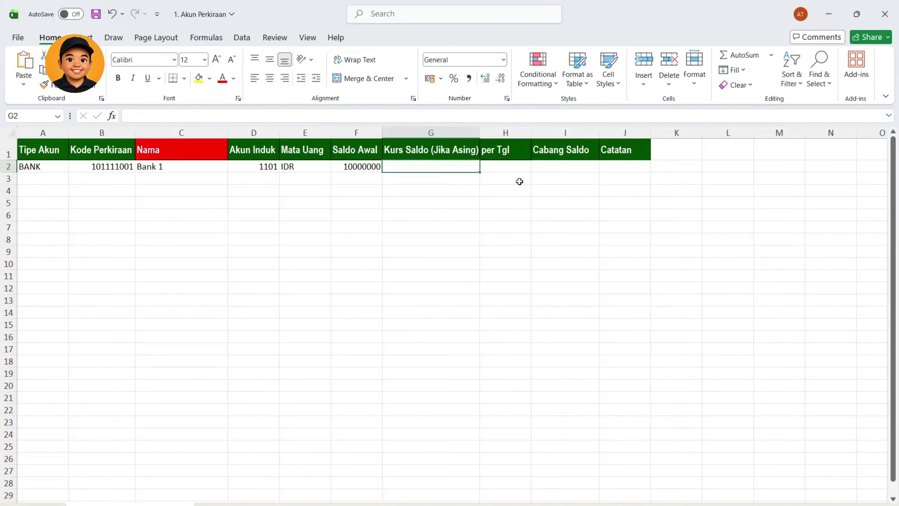
pyautogui.click(475, 187)
pyautogui.click(514, 166)
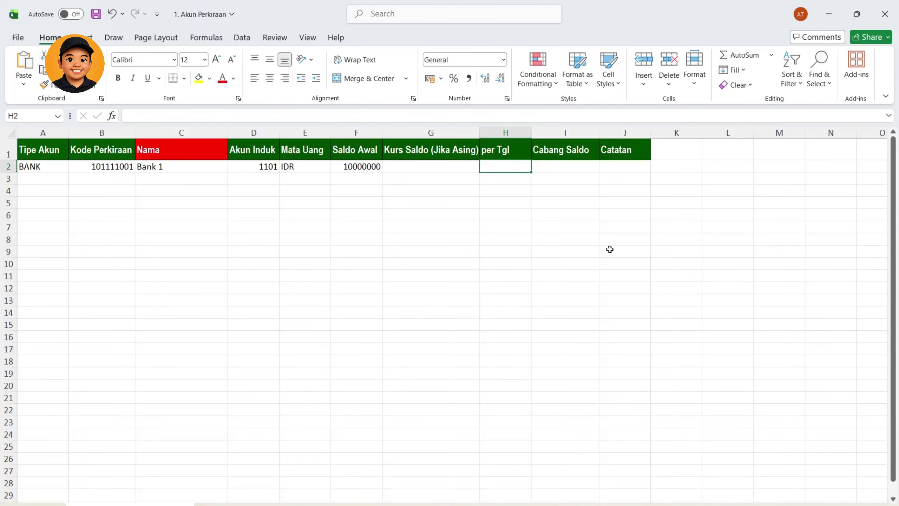
pyautogui.write('01/')
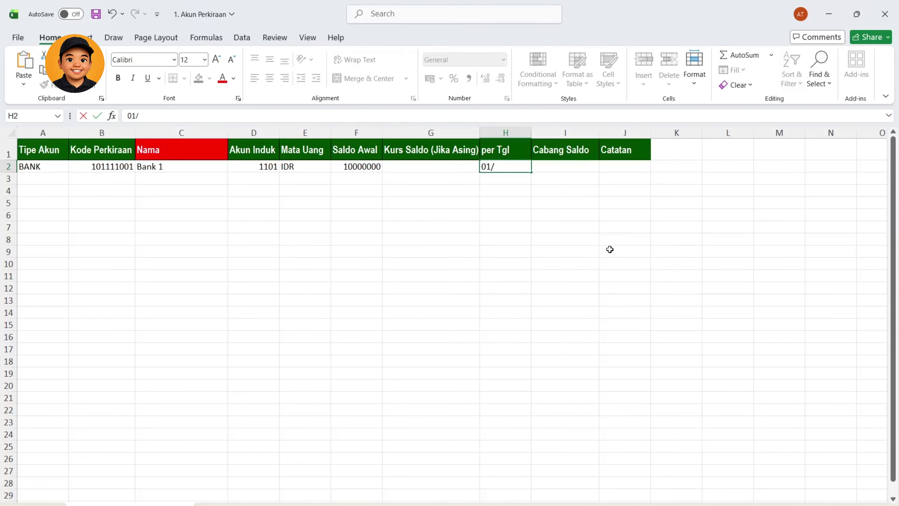
pyautogui.write('06/2026')
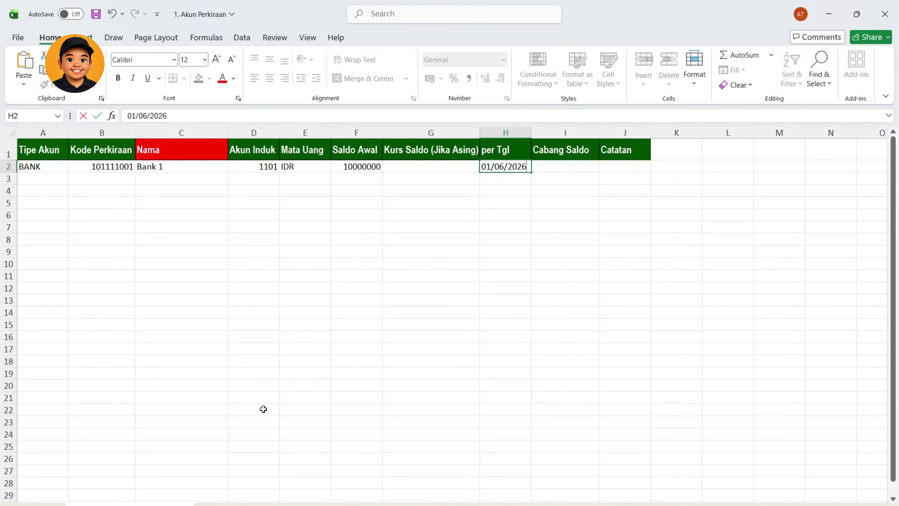
pyautogui.hotkey('ctrl', 'Return')
pyautogui.click(236, 504)
pyautogui.scroll(-1, 257, 410)
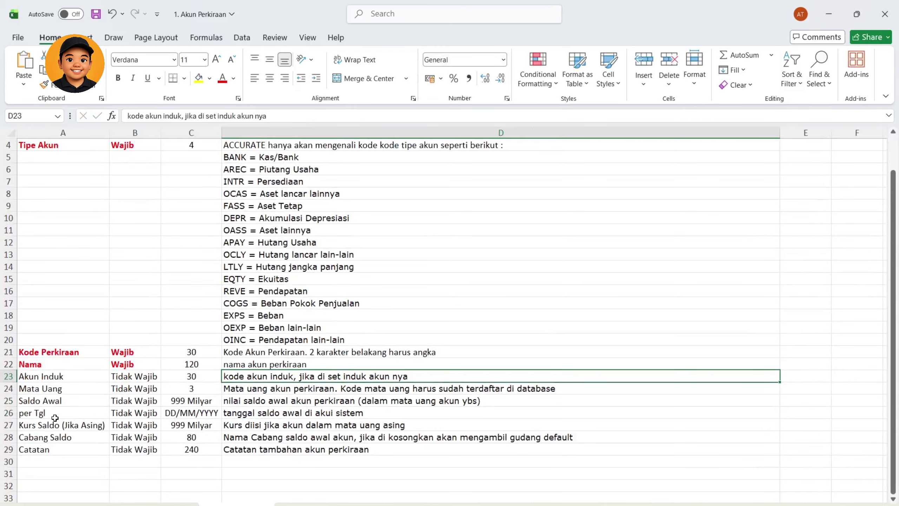
pyautogui.click(55, 417)
pyautogui.click(212, 416)
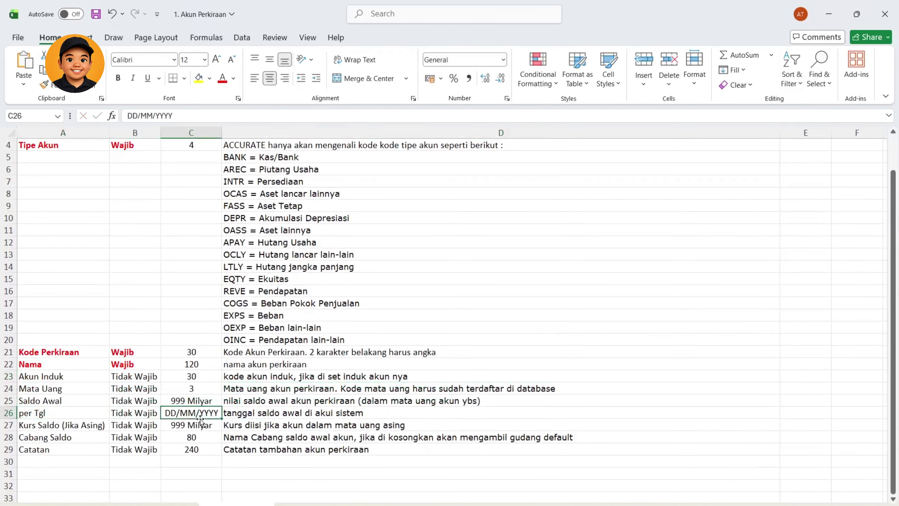
pyautogui.hotkey('ctrl', 'pageup')
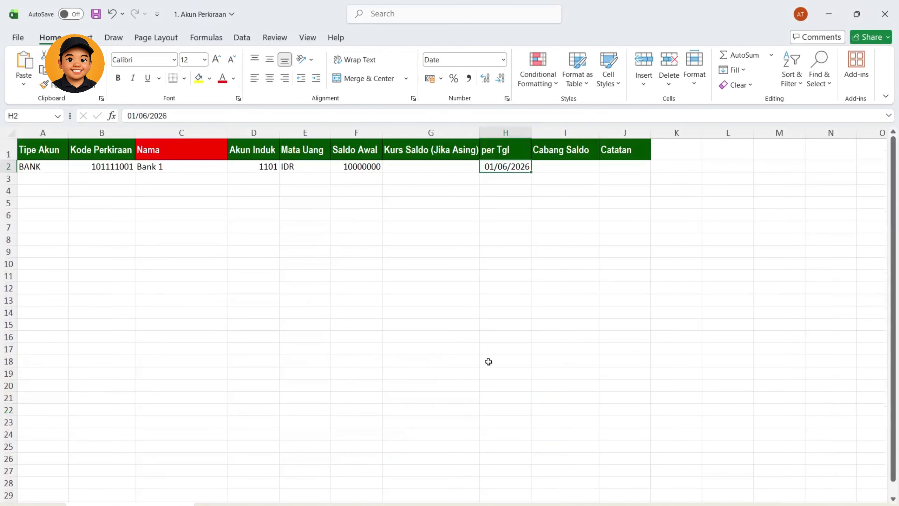
# - Leave Cabang Saldo blank for Bank 1 and enter "saldo awal" as its Catatan in cell J2
pyautogui.click(562, 171)
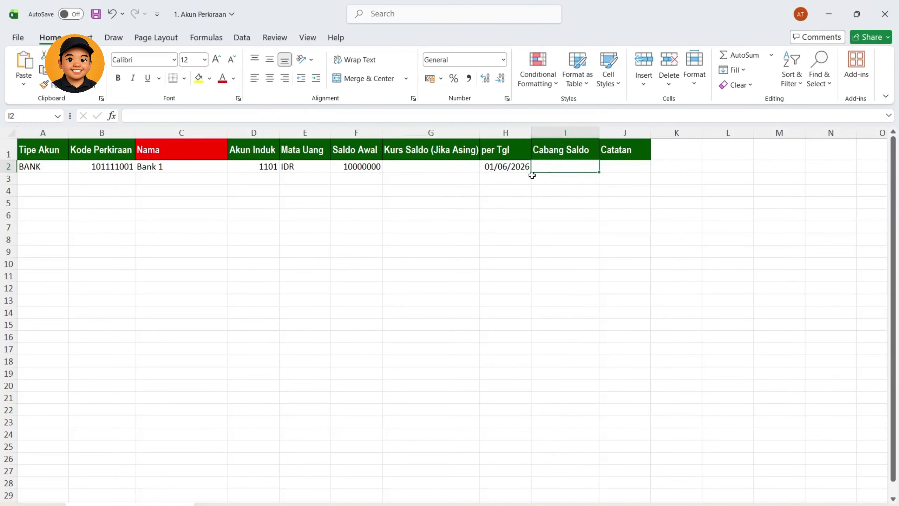
pyautogui.click(645, 175)
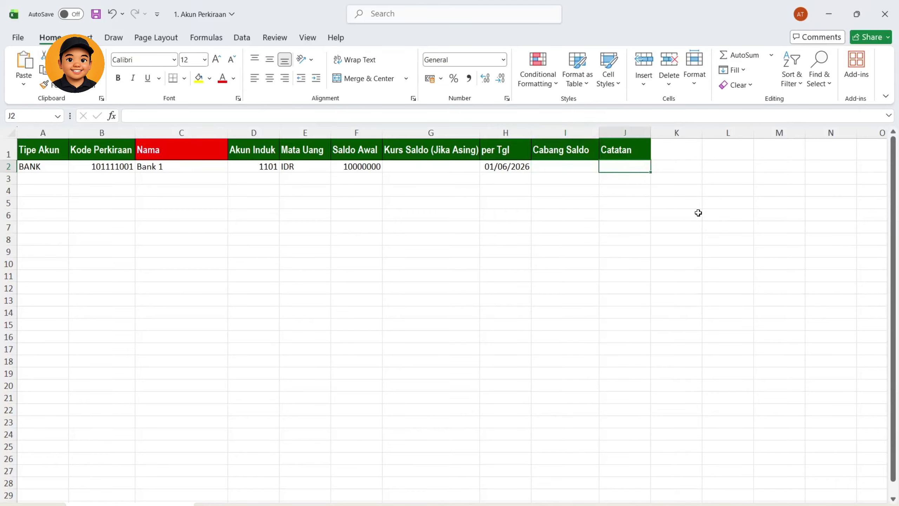
pyautogui.write('saldo awal')
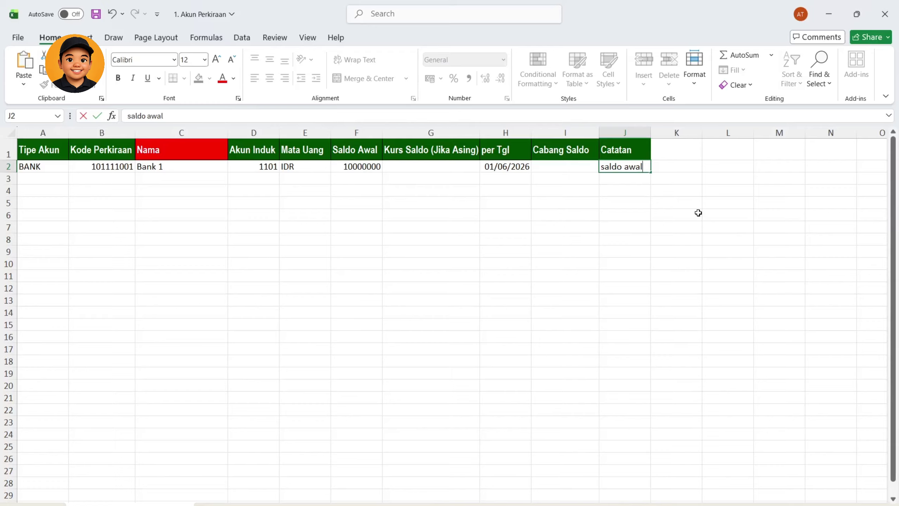
pyautogui.click(409, 211)
pyautogui.click(143, 192)
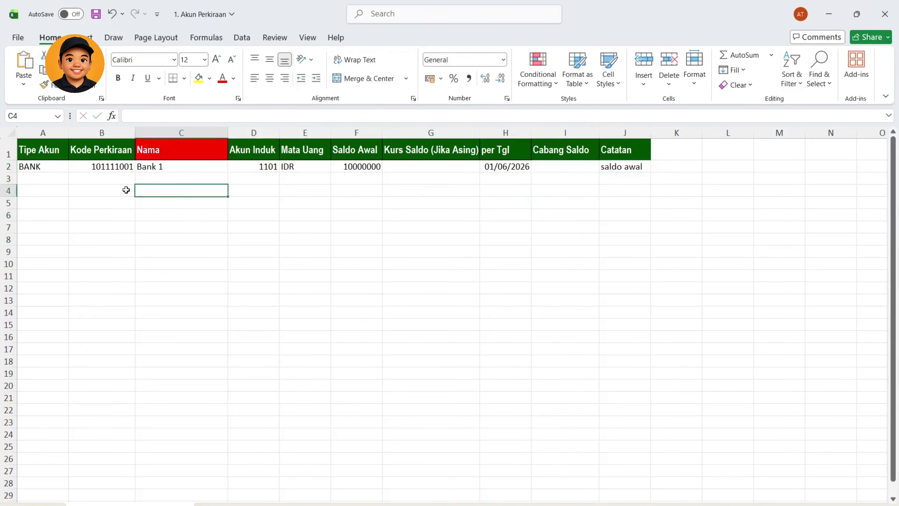
# - Fill row 3 from row 2 with Tipe Akun BANK and the incremented Kode Perkiraan 101111002
pyautogui.click(49, 182)
pyautogui.click(60, 170)
pyautogui.moveTo(68, 174); pyautogui.dragTo(67, 182)
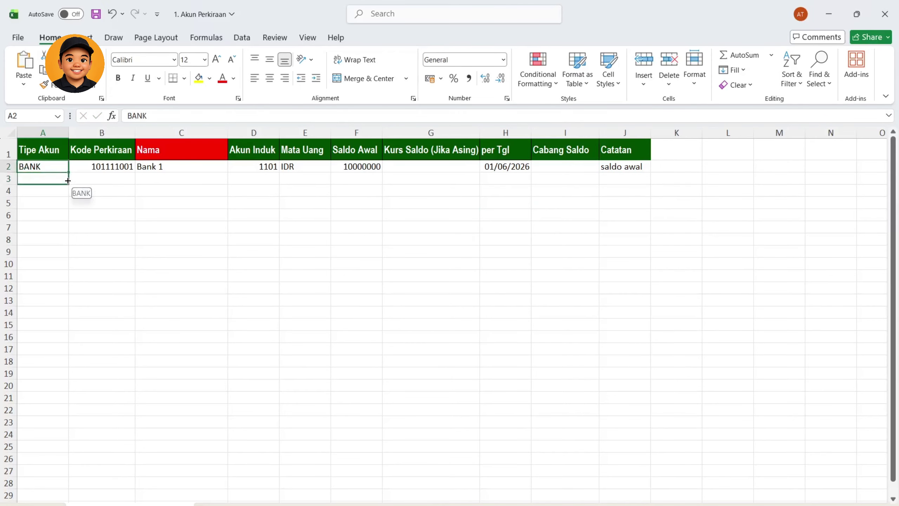
pyautogui.click(119, 170)
pyautogui.moveTo(136, 172); pyautogui.dragTo(136, 185)
# - Complete row 3 with Nama Bank 2, Akun Induk 1101 and Mata Uang IDR
pyautogui.click(187, 180)
pyautogui.write('Bank 2')
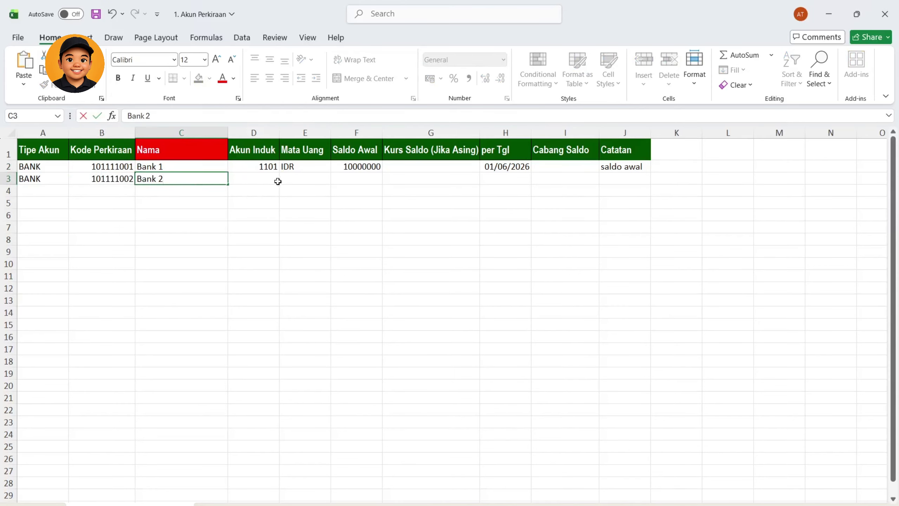
pyautogui.press('Tab')
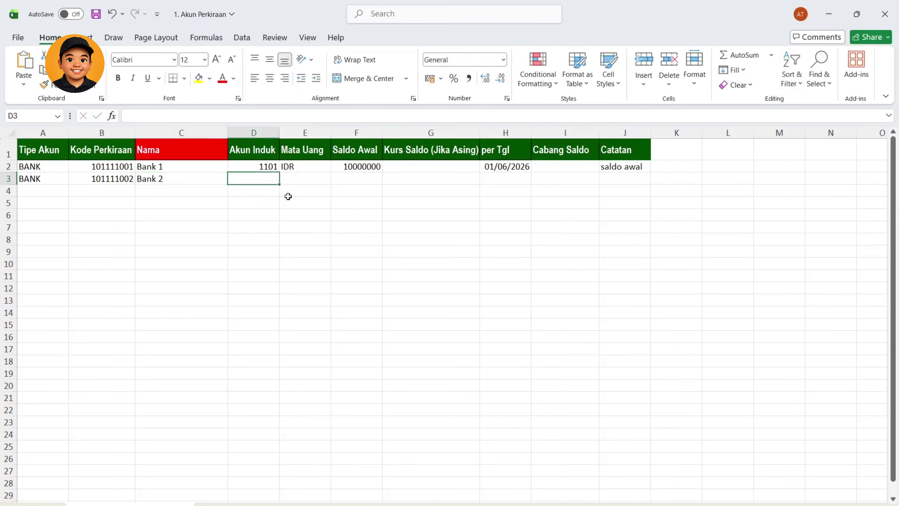
pyautogui.write('1101')
pyautogui.press('Tab')
pyautogui.write('IDR')
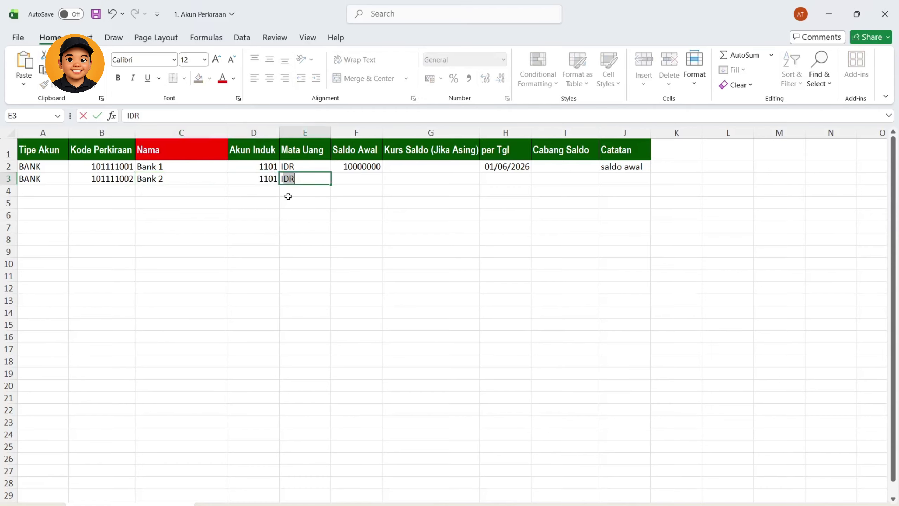
pyautogui.press('Tab')
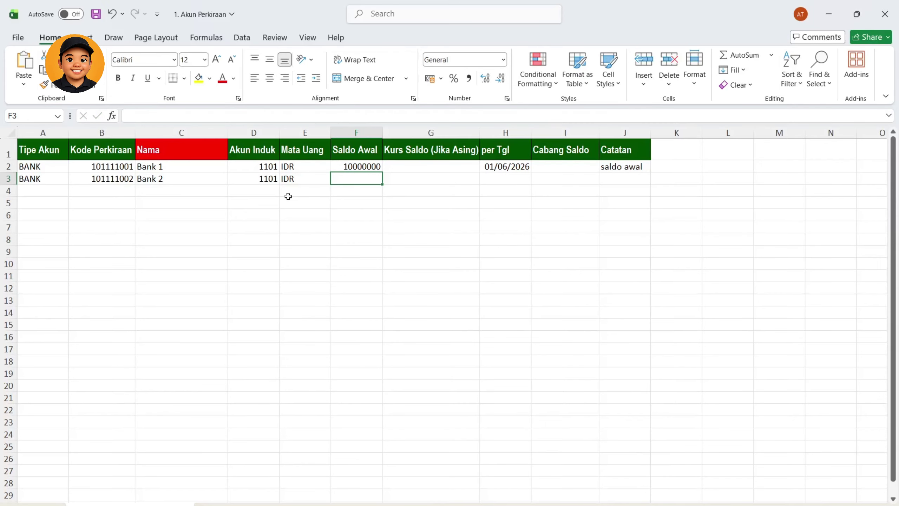
# - Complete row 3 for Bank 2 with Saldo Awal 500000, per Tgl 01/06/2026 and Catatan "saldo awal", leaving Kurs Saldo and Cabang Saldo blank
pyautogui.write('500000')
pyautogui.press('Tab')
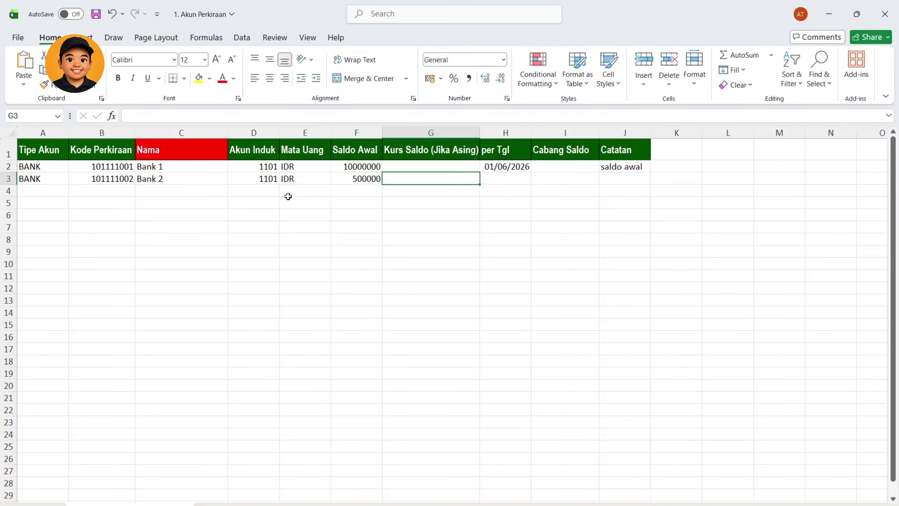
pyautogui.press('Tab')
pyautogui.write('0')
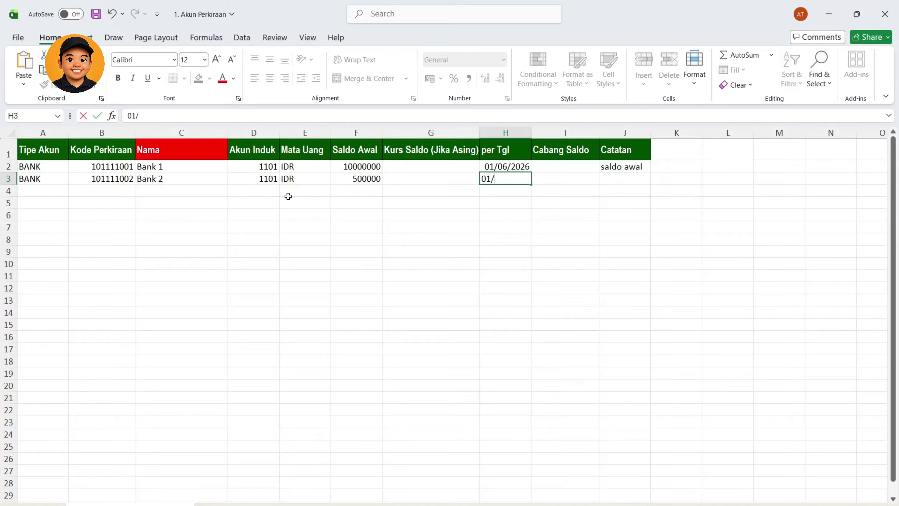
pyautogui.write('1/06/20')
pyautogui.press('Tab')
pyautogui.press('Tab')
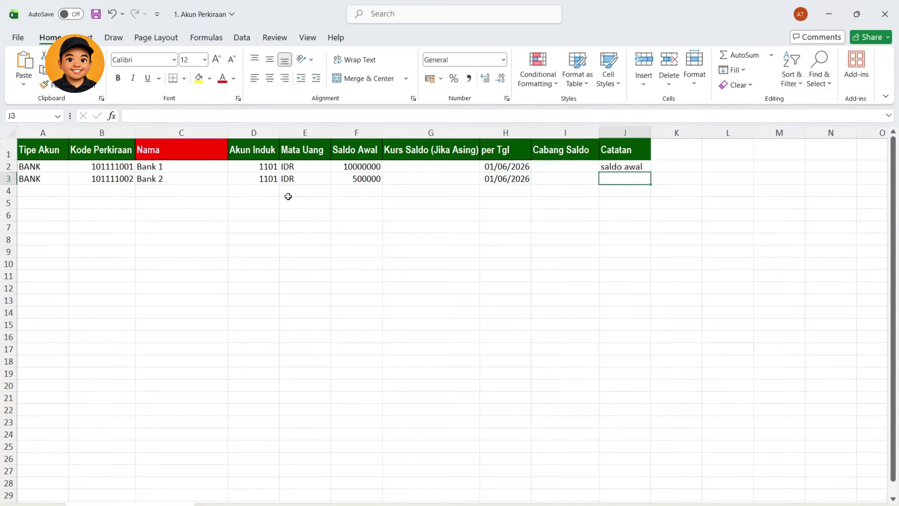
pyautogui.write('saldo awal')
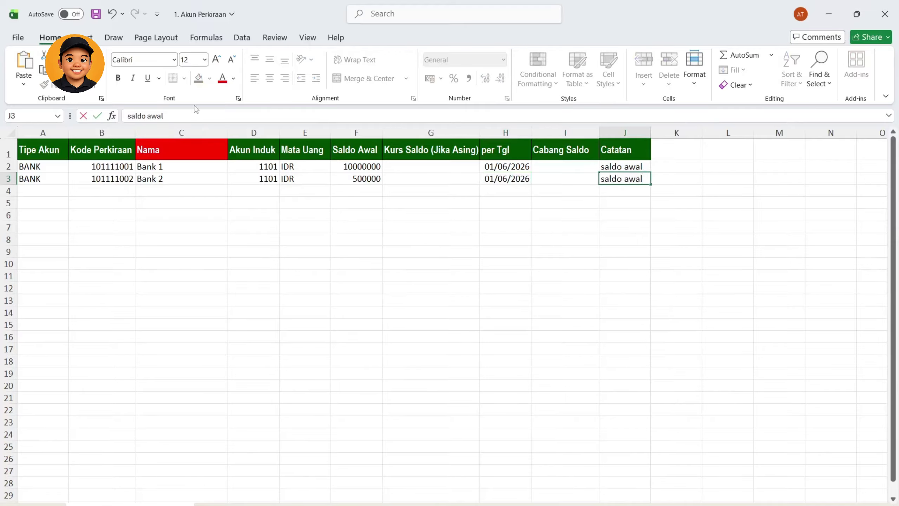
pyautogui.click(171, 189)
pyautogui.click(95, 181)
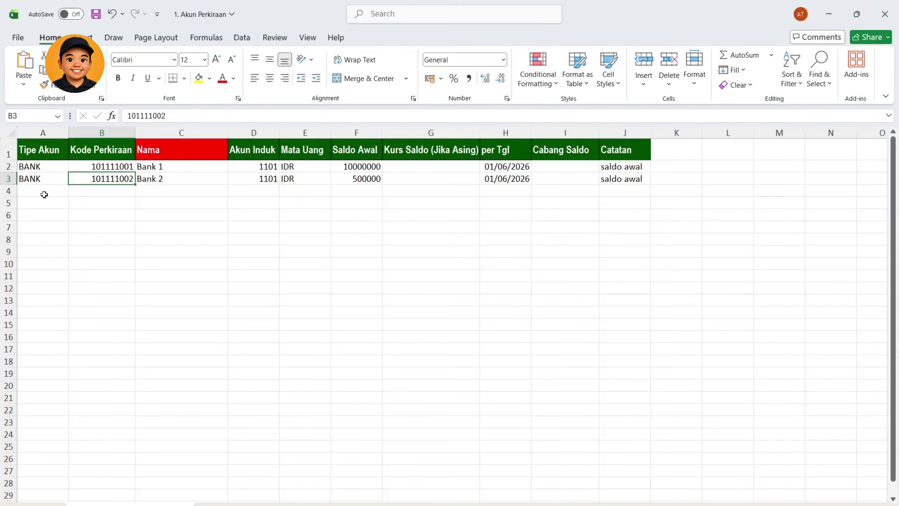
pyautogui.click(44, 194)
pyautogui.click(50, 201)
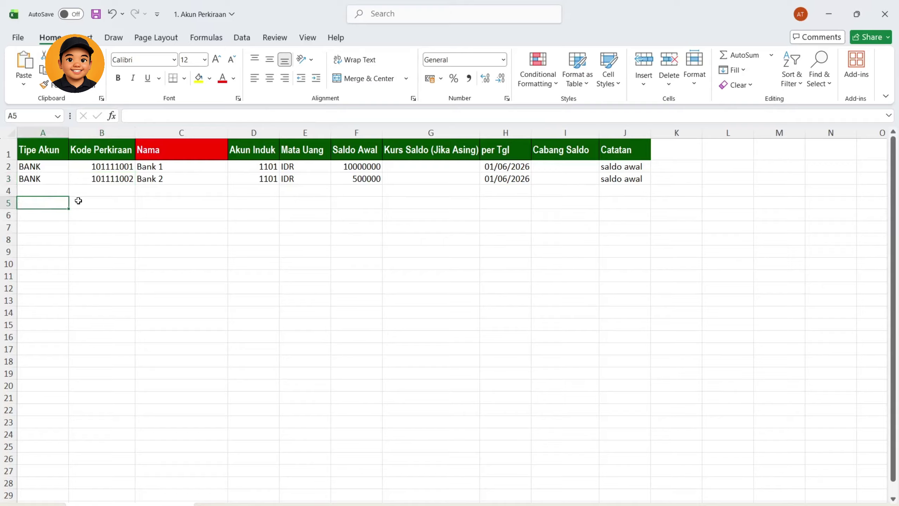
pyautogui.click(53, 191)
pyautogui.click(41, 167)
pyautogui.click(51, 192)
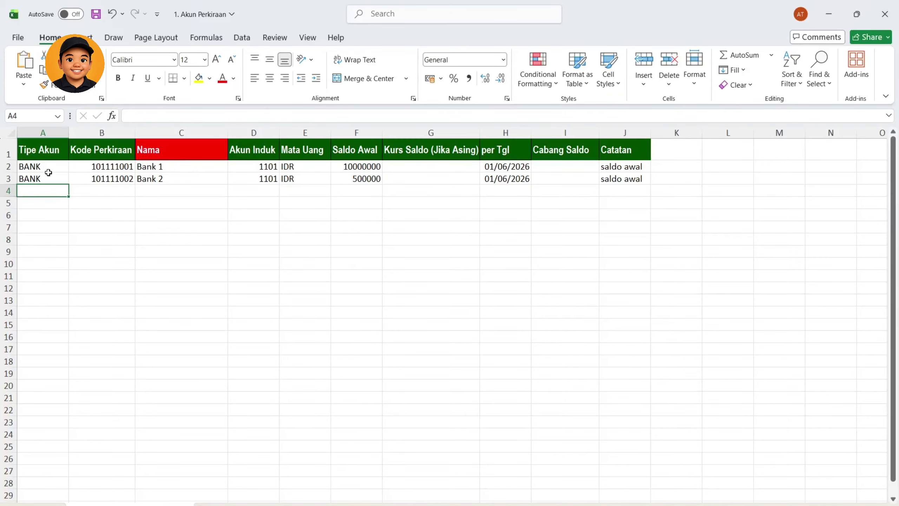
pyautogui.click(48, 177)
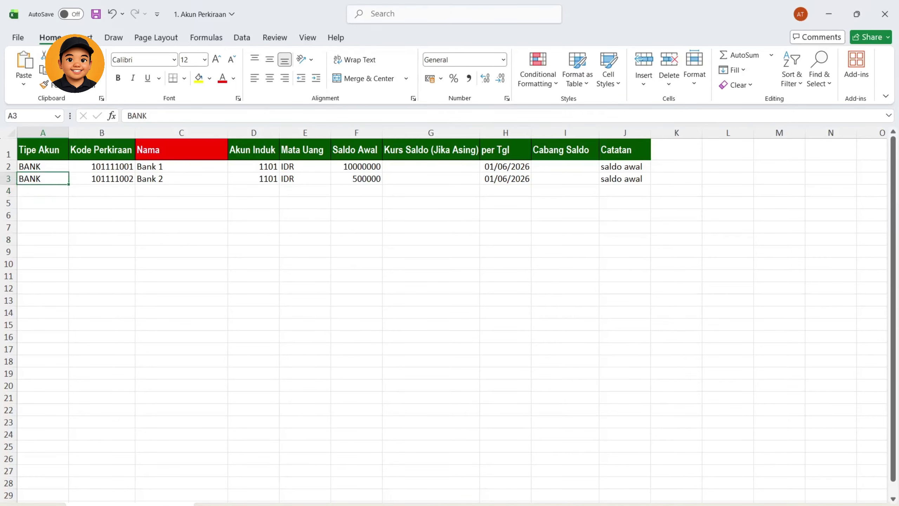
# - Look up the Tipe Akun code for Pendapatan in the guide sheet's list of account types
pyautogui.hotkey('ctrl', 'pagedown')
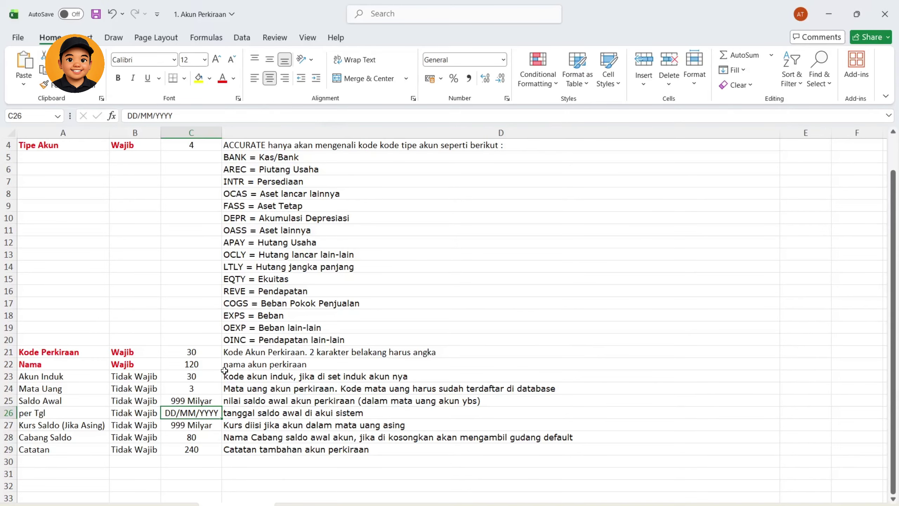
pyautogui.scroll(1, 318, 485)
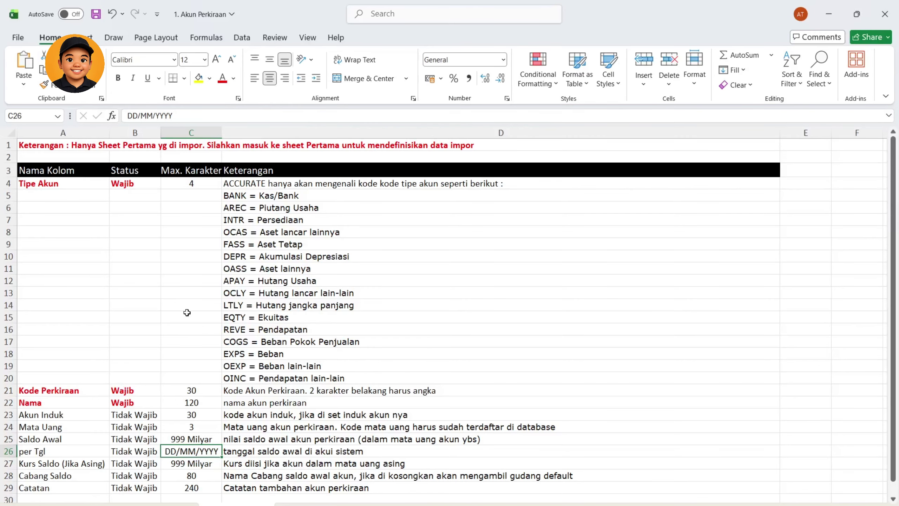
pyautogui.click(297, 353)
pyautogui.click(256, 244)
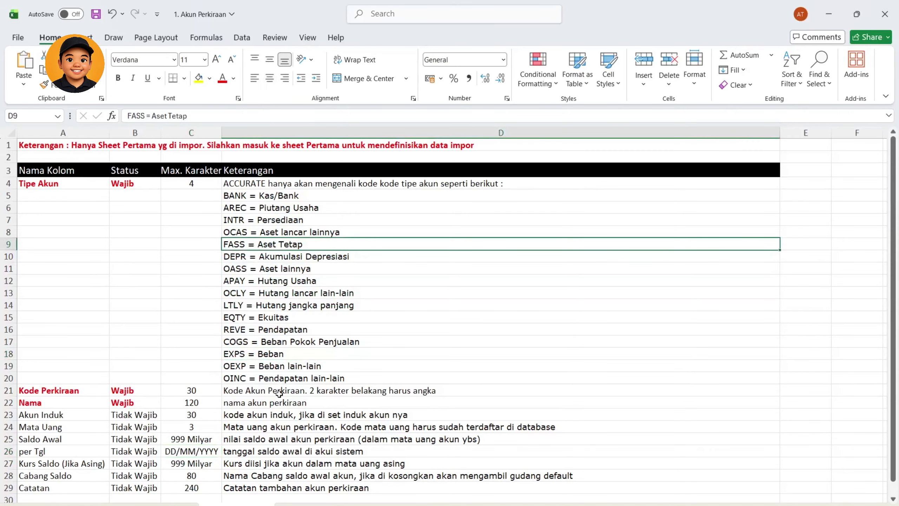
pyautogui.click(236, 329)
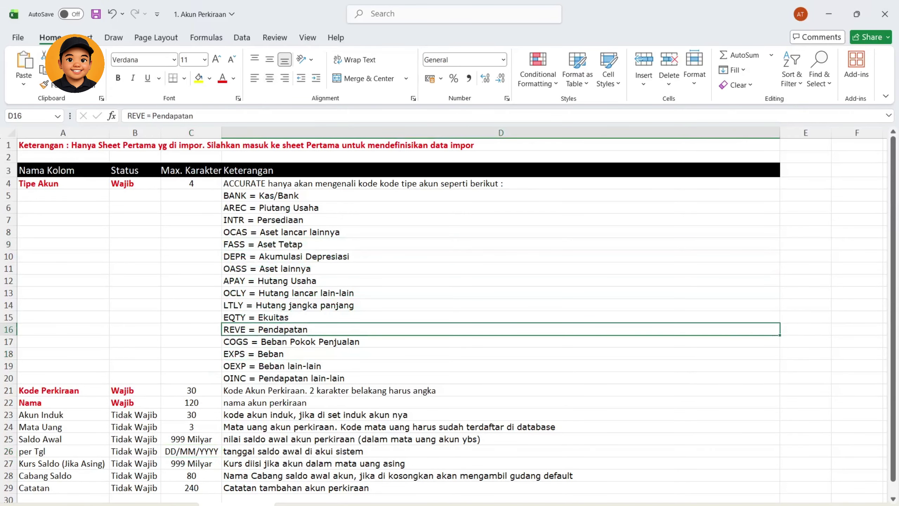
# - Return to the import data sheet and enter REVE as the Tipe Akun in cell A4
pyautogui.click(130, 504)
pyautogui.click(41, 189)
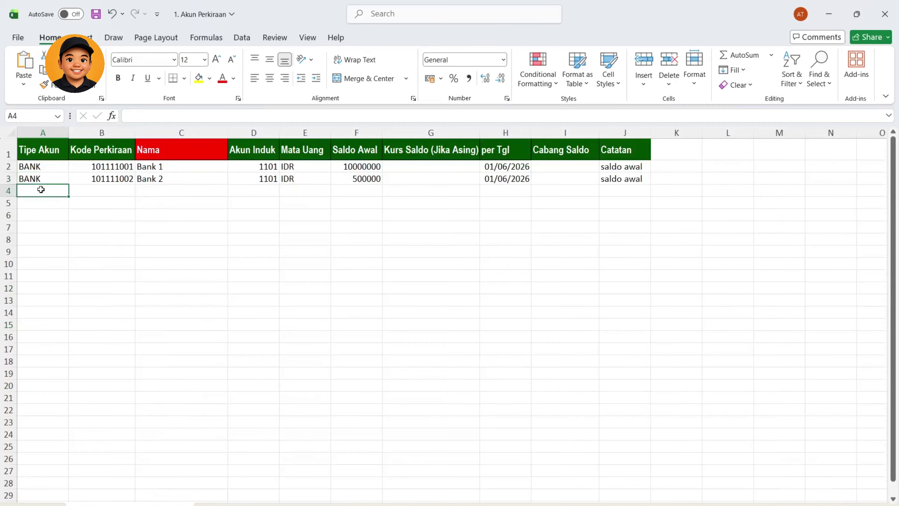
pyautogui.write('REVE')
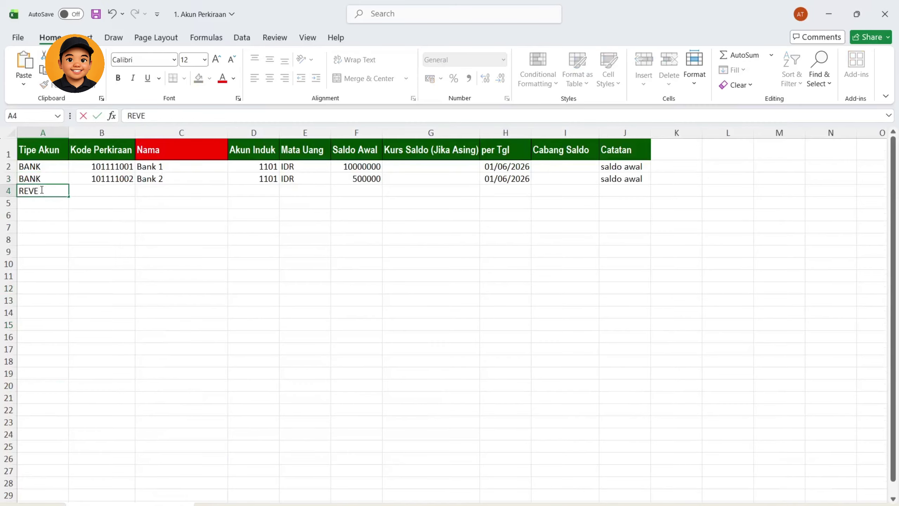
pyautogui.press('Tab')
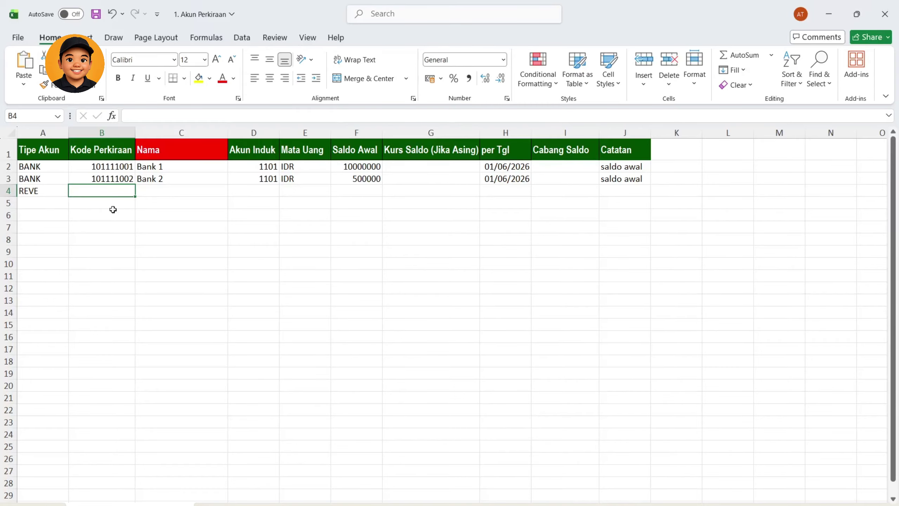
# - Enter 93132001 as the Kode Perkiraan in cell B4
pyautogui.write('031')
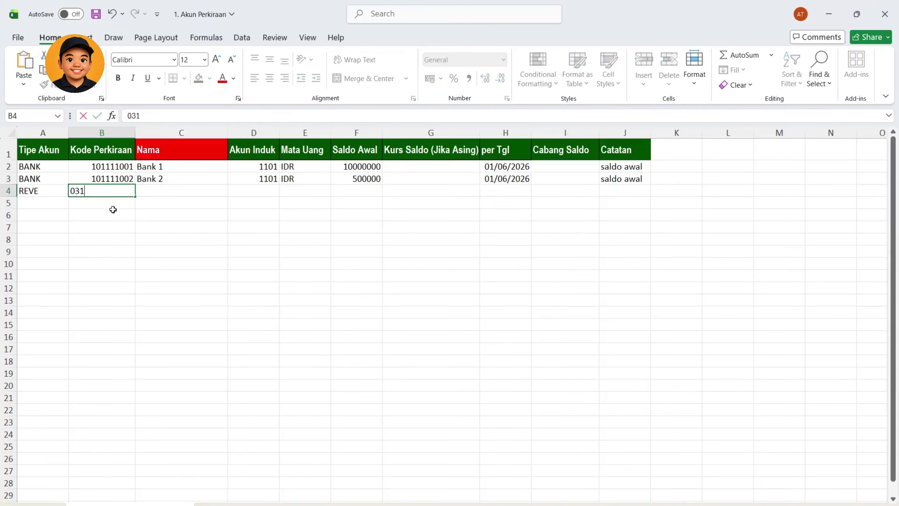
pyautogui.write('32001')
pyautogui.press('Tab')
pyautogui.click(119, 189)
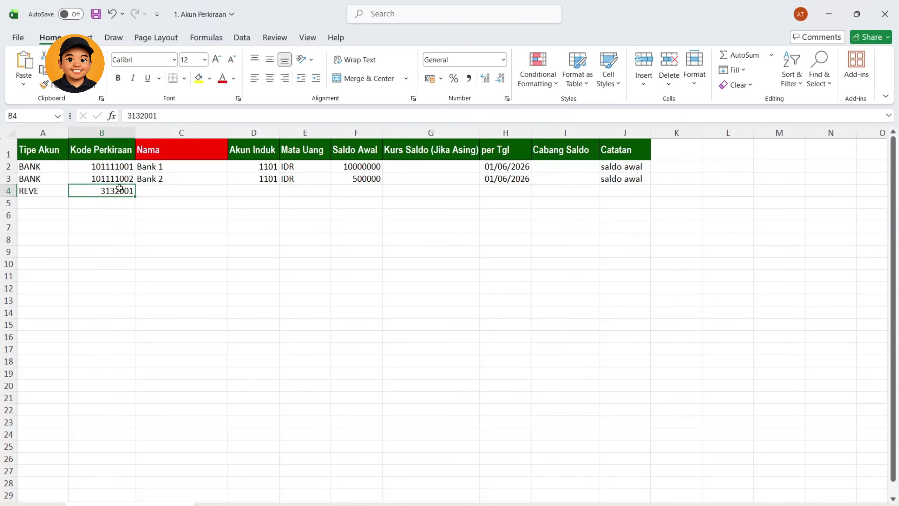
pyautogui.click(127, 116)
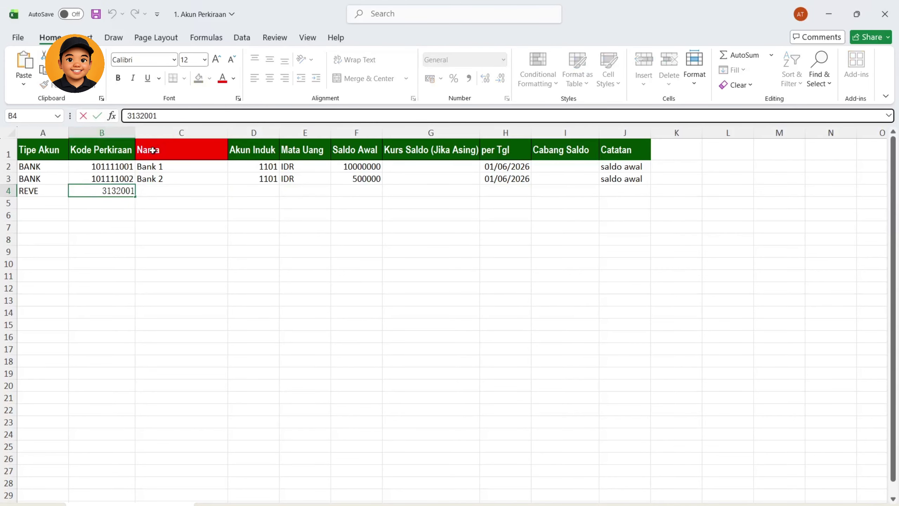
pyautogui.write('9')
pyautogui.click(166, 195)
pyautogui.click(123, 206)
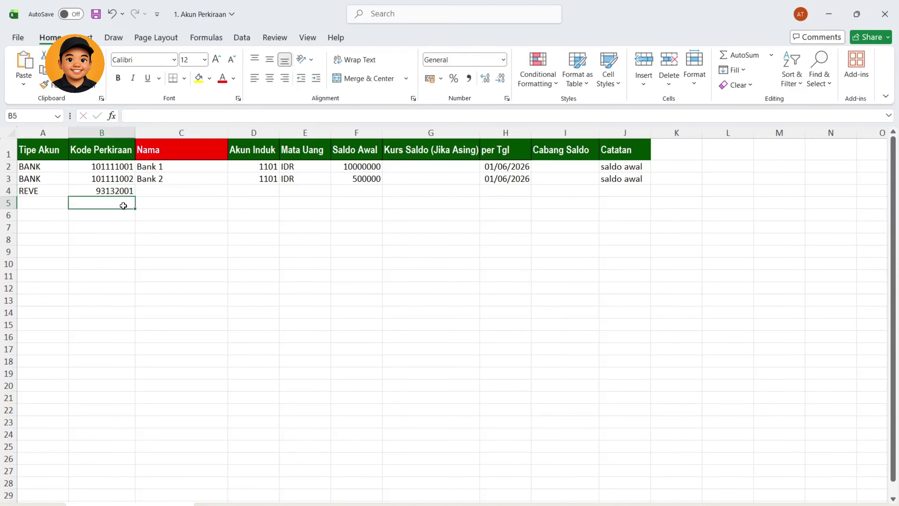
pyautogui.click(116, 187)
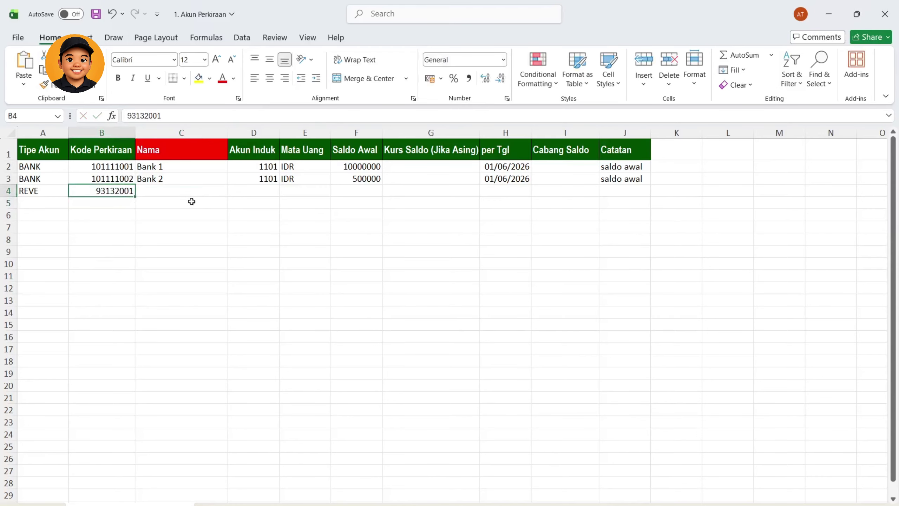
# - Enter "Penjualan Kategori A" as the Nama in cell C4
pyautogui.click(188, 191)
pyautogui.write('Penjualan Kategori A')
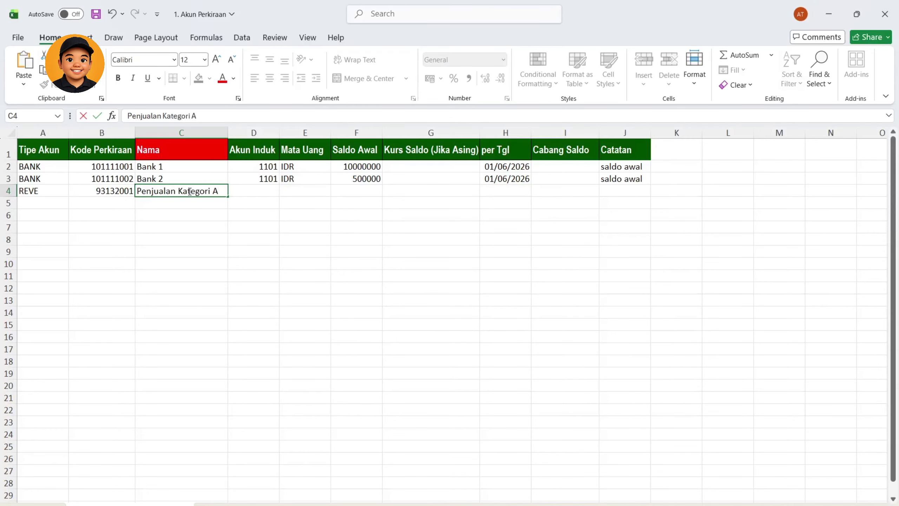
pyautogui.press('Tab')
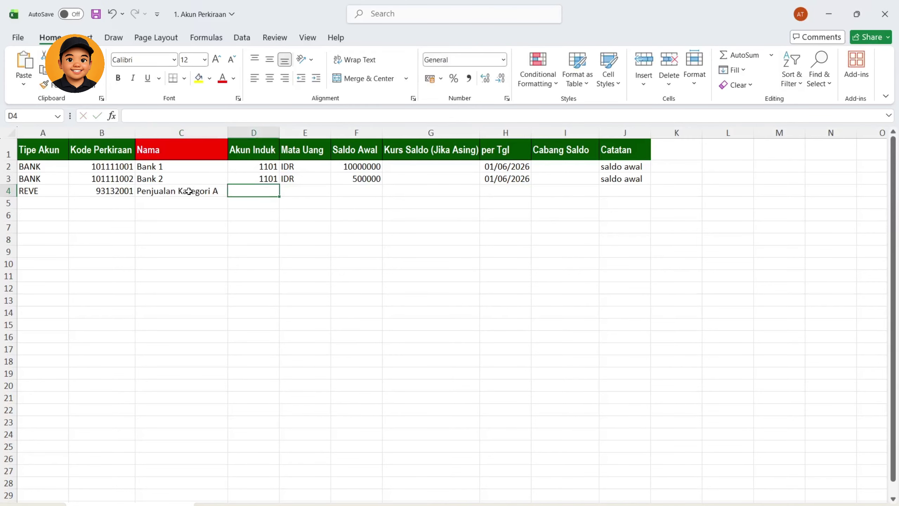
pyautogui.click(199, 205)
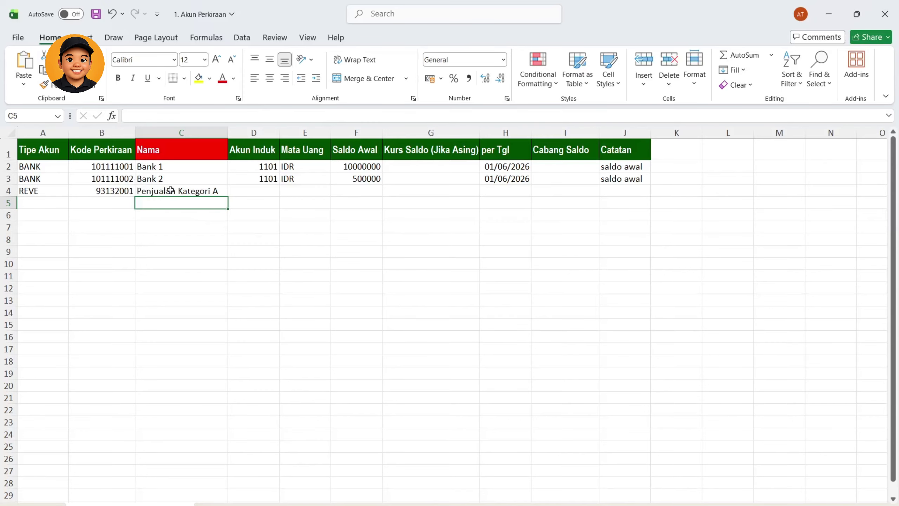
# - Select Akun Induk cell D4, switch to Accurate Online and filter the Akun Perkiraan list by Tipe Akun Pendapatan to find the parent account code
pyautogui.click(264, 190)
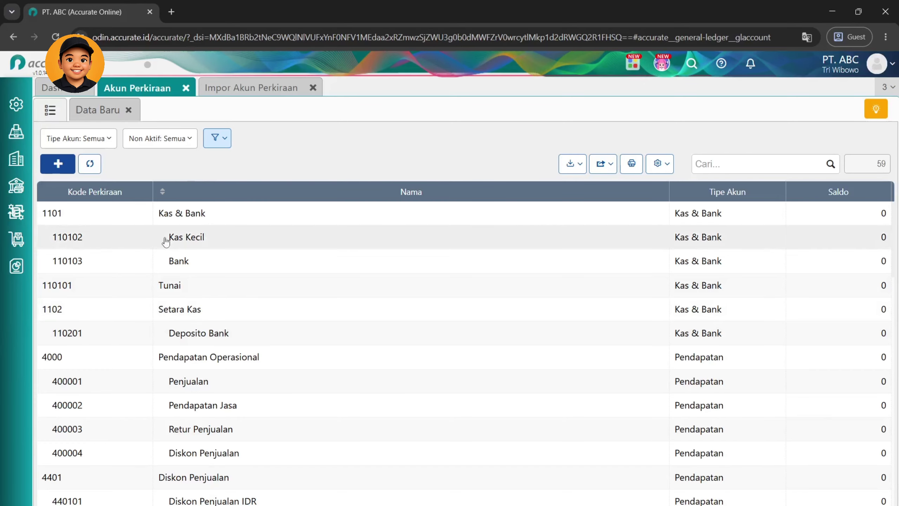
pyautogui.scroll(-2, 164, 238)
pyautogui.click(100, 142)
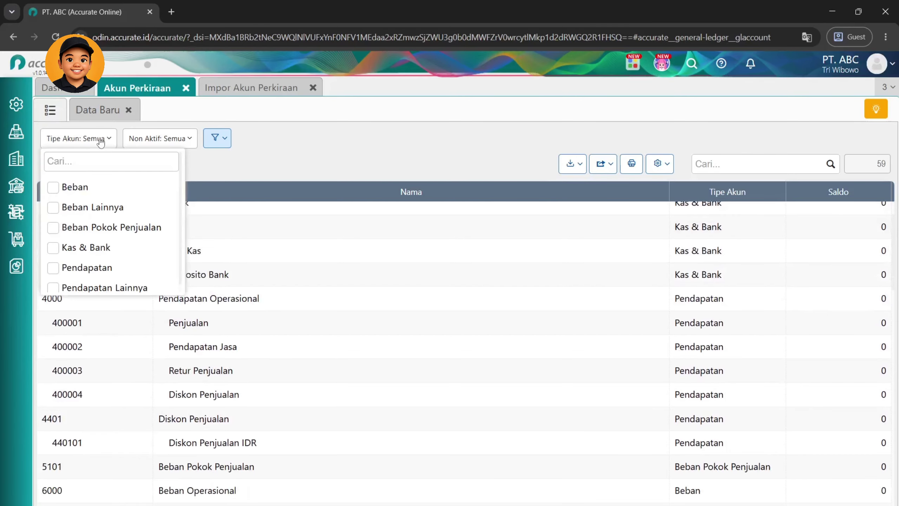
pyautogui.scroll(-1, 105, 250)
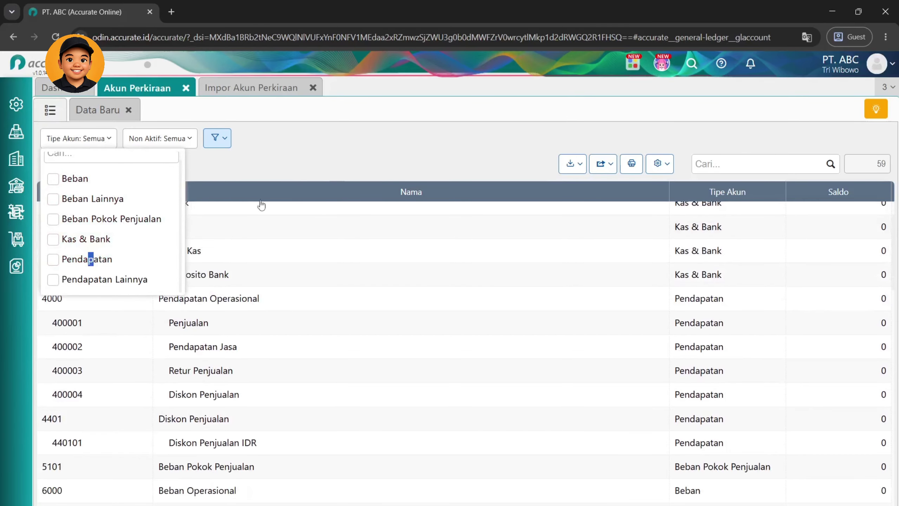
pyautogui.click(53, 260)
pyautogui.click(194, 249)
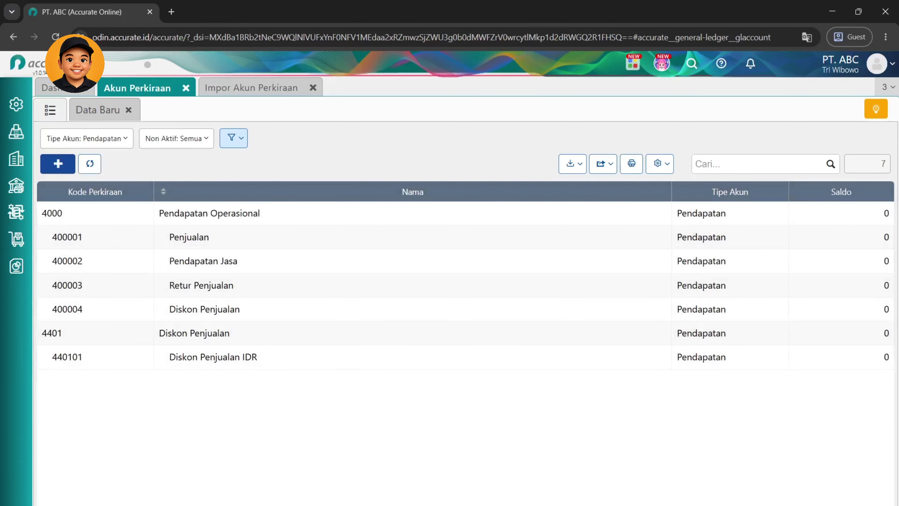
# - Switch back to the Excel template and enter 4000 as the Akun Induk of Penjualan Kategori A in cell D4
pyautogui.hotkey('alt', 'Tab')
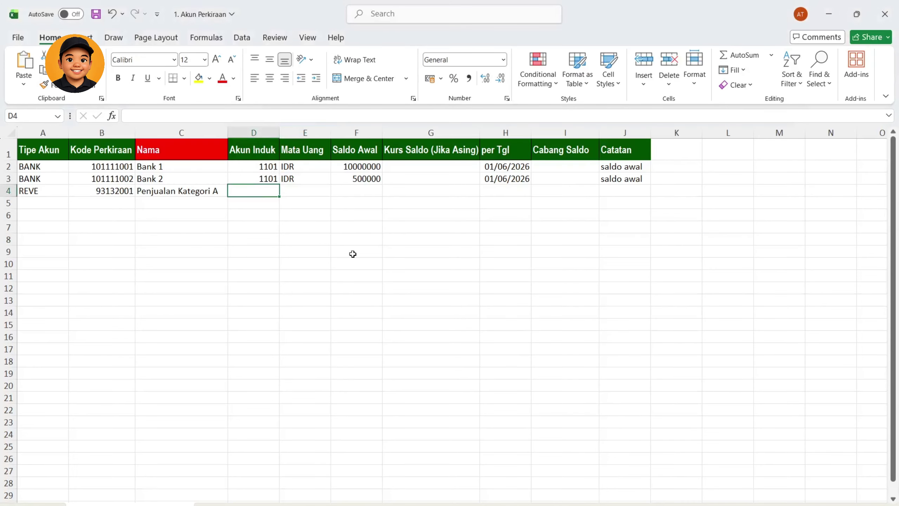
pyautogui.write('4000')
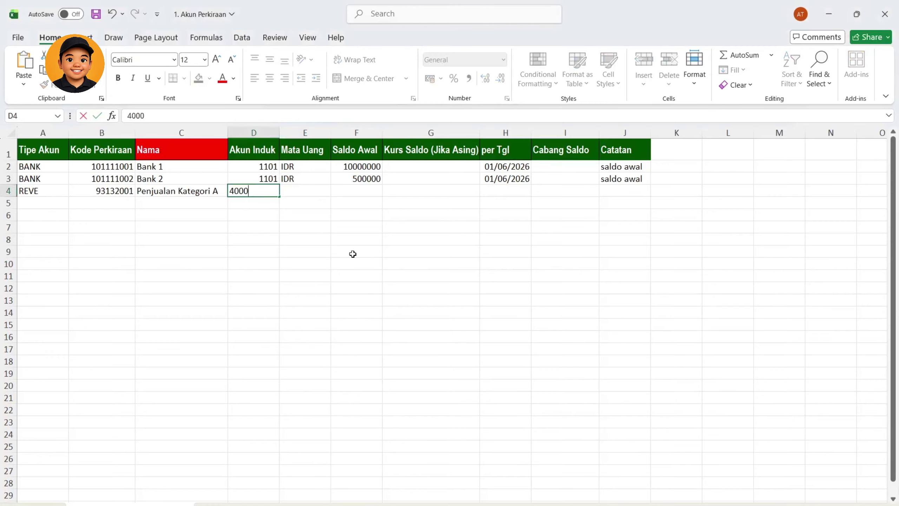
pyautogui.press('Tab')
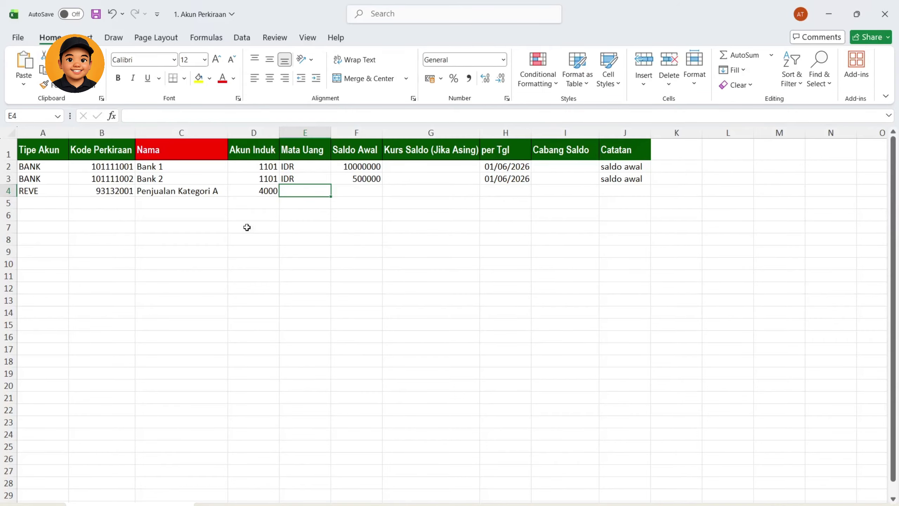
# - Enter REVE as the Tipe Akun in A5 and fill the Kode Perkiraan series from B4 down to 93132003 in B6
pyautogui.click(33, 204)
pyautogui.write('REVE')
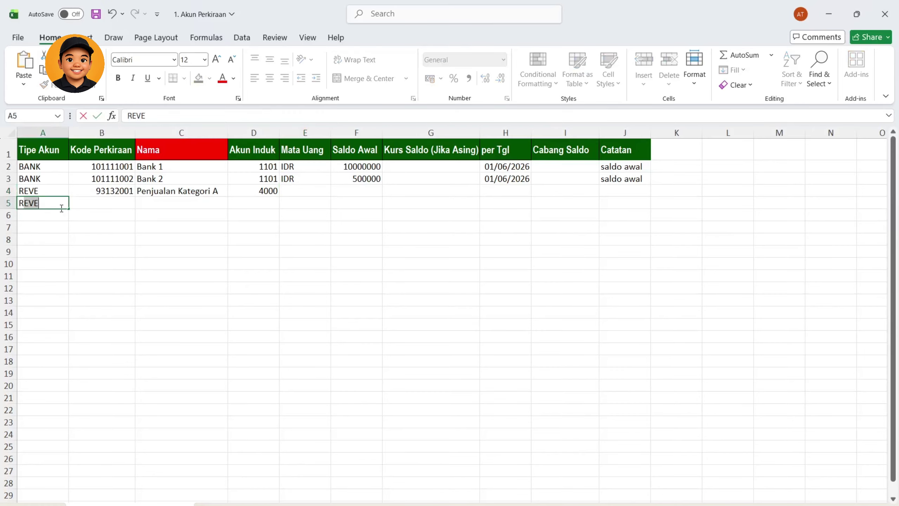
pyautogui.press('Tab')
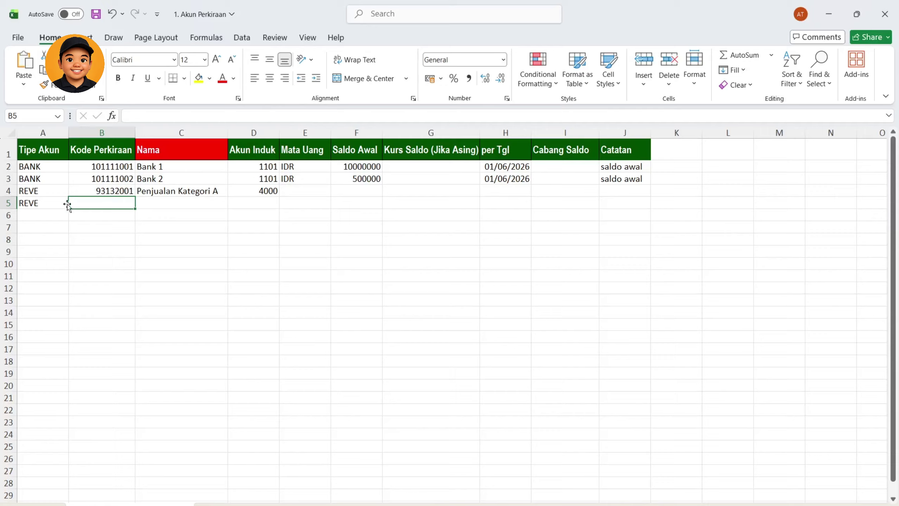
pyautogui.click(124, 190)
pyautogui.moveTo(136, 198); pyautogui.dragTo(135, 217)
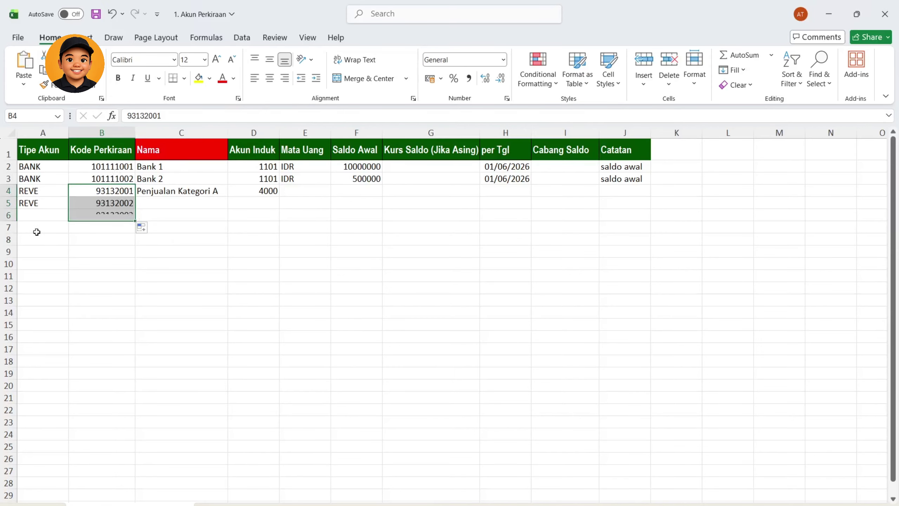
# - Fill Tipe Akun REVE from cell A5 down to A6 and select the Nama cell C5
pyautogui.click(29, 227)
pyautogui.click(44, 212)
pyautogui.click(46, 207)
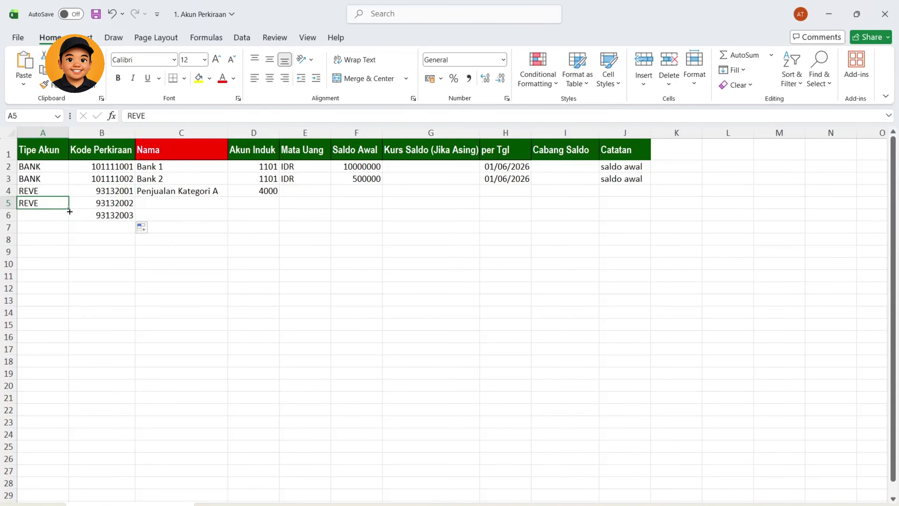
pyautogui.moveTo(70, 211); pyautogui.dragTo(70, 218)
pyautogui.click(187, 201)
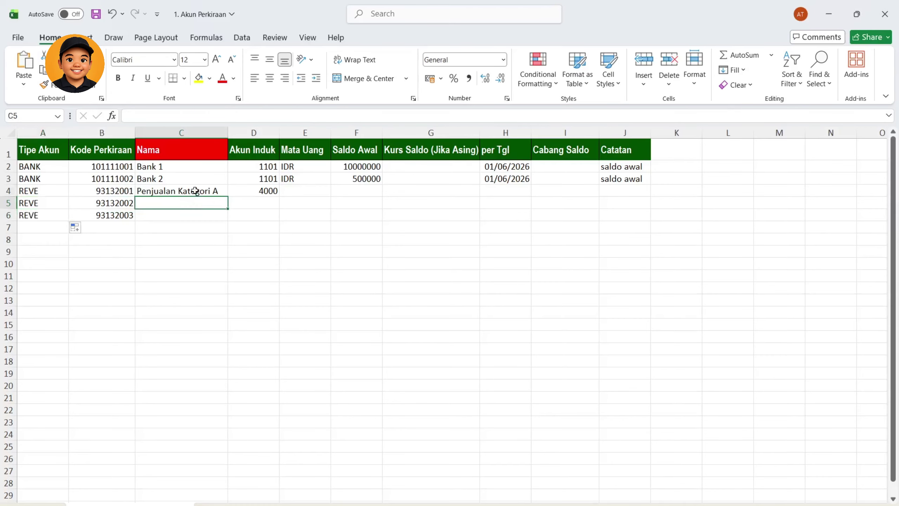
# - Copy the name from C4 into Nama cell C5 and change it to Penjualan Kategori B
pyautogui.click(195, 191)
pyautogui.hotkey('ctrl', 'c')
pyautogui.click(180, 203)
pyautogui.hotkey('ctrl', 'v')
pyautogui.doubleClick(197, 118)
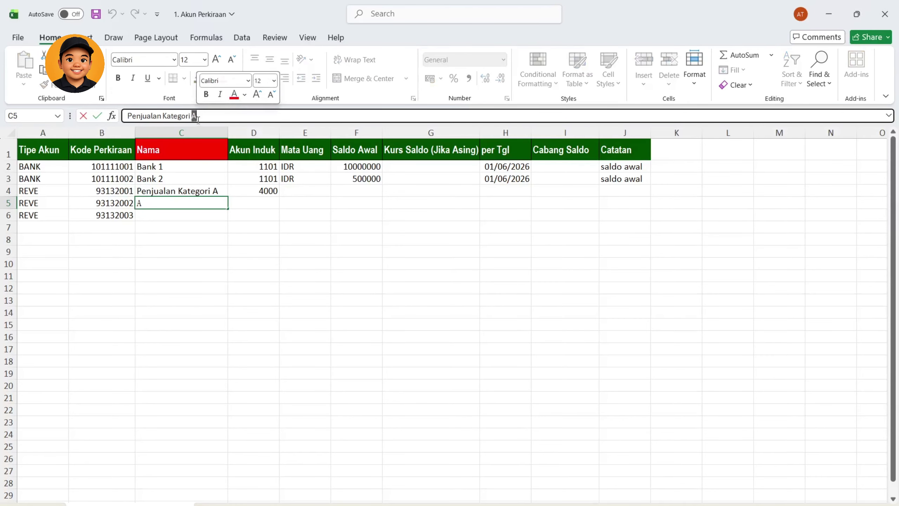
pyautogui.write('B')
pyautogui.press('Return')
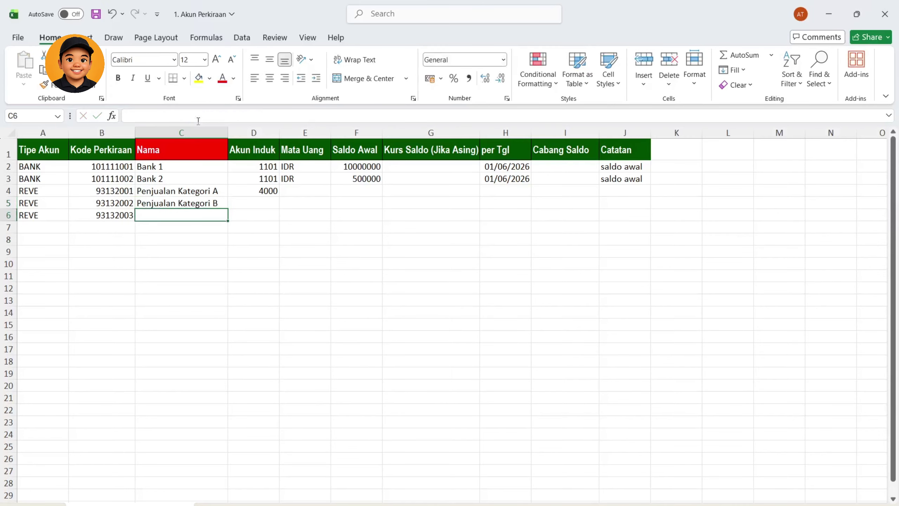
pyautogui.press('Down')
pyautogui.press('Down')
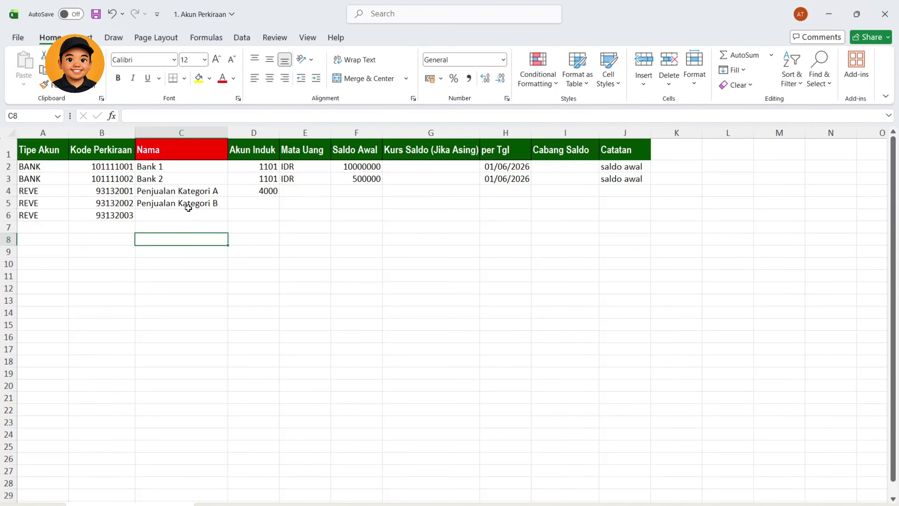
# - Copy the name from C5 into Nama cell C6 and change it to Penjualan Kategori C
pyautogui.click(190, 205)
pyautogui.hotkey('ctrl', 'c')
pyautogui.click(186, 217)
pyautogui.hotkey('ctrl', 'v')
pyautogui.click(210, 250)
pyautogui.click(212, 216)
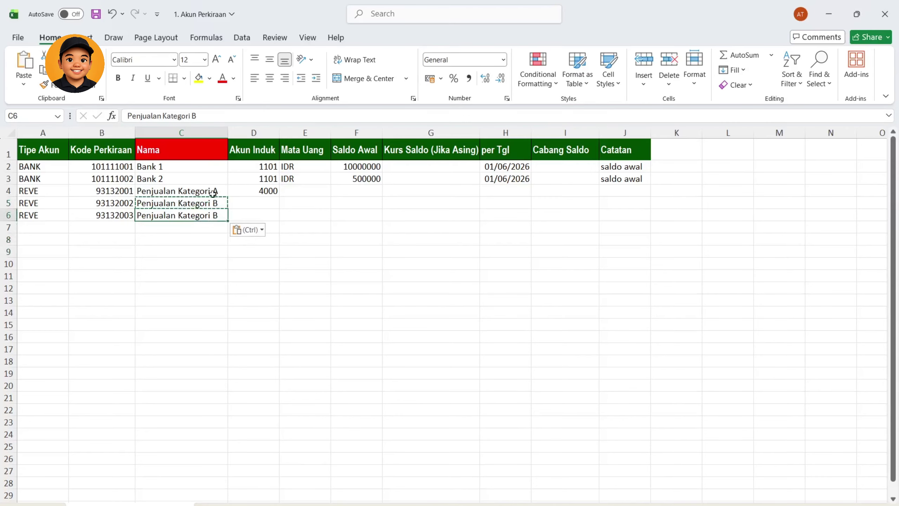
pyautogui.click(202, 116)
pyautogui.press('BackSpace')
pyautogui.write('C')
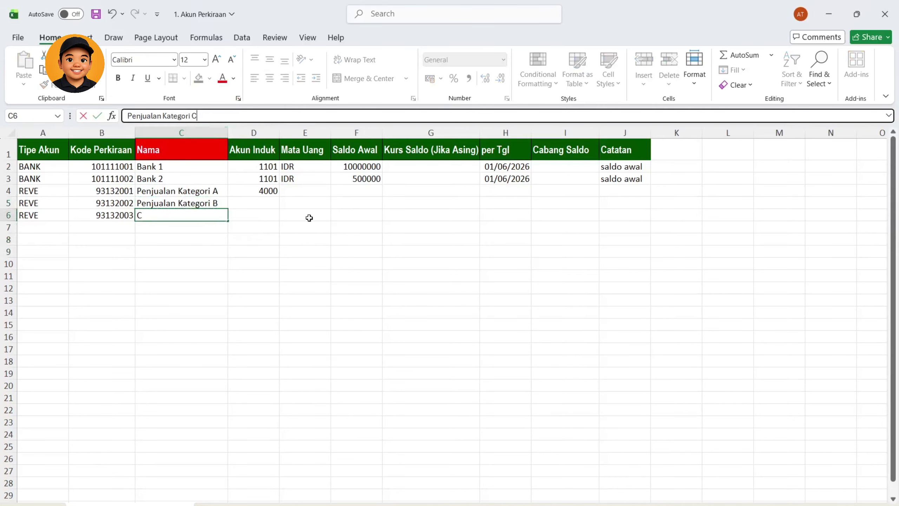
pyautogui.click(305, 227)
# - Fill Akun Induk 4000 from cell D4 down to D6 and save the workbook
pyautogui.click(267, 203)
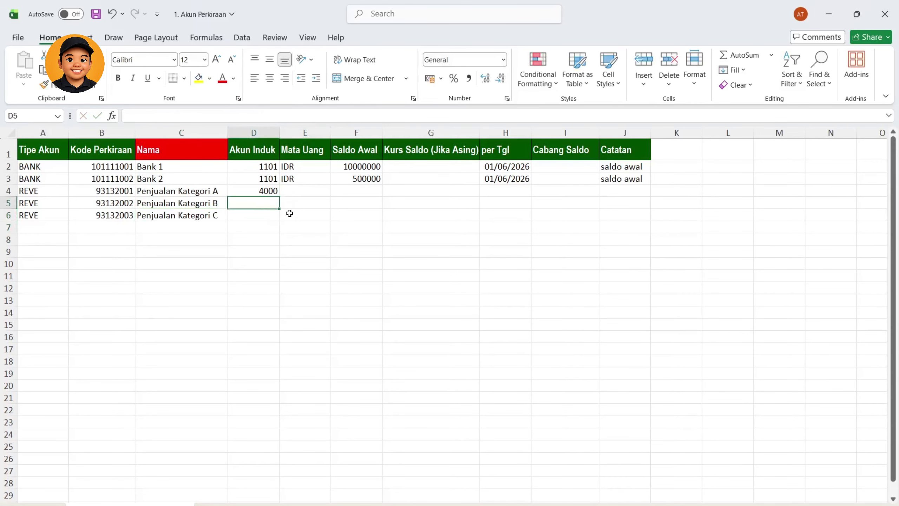
pyautogui.click(265, 188)
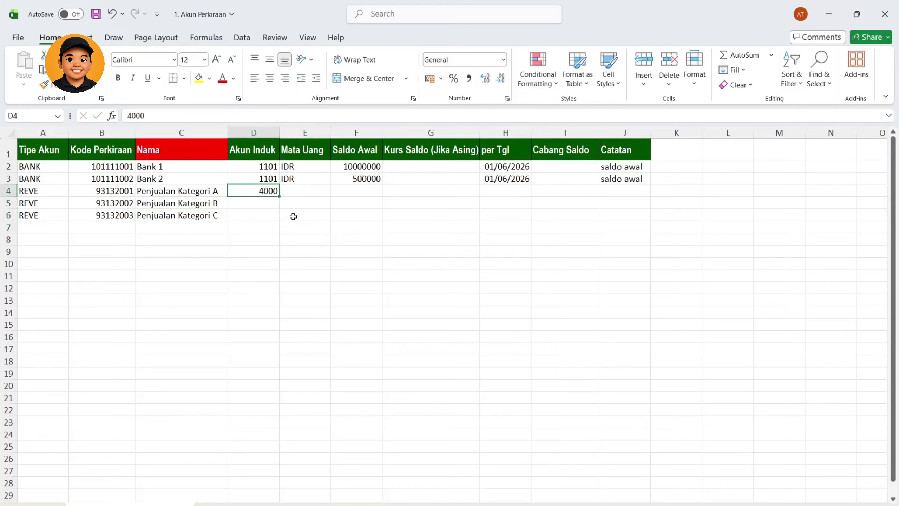
pyautogui.moveTo(279, 196); pyautogui.dragTo(279, 220)
pyautogui.click(338, 216)
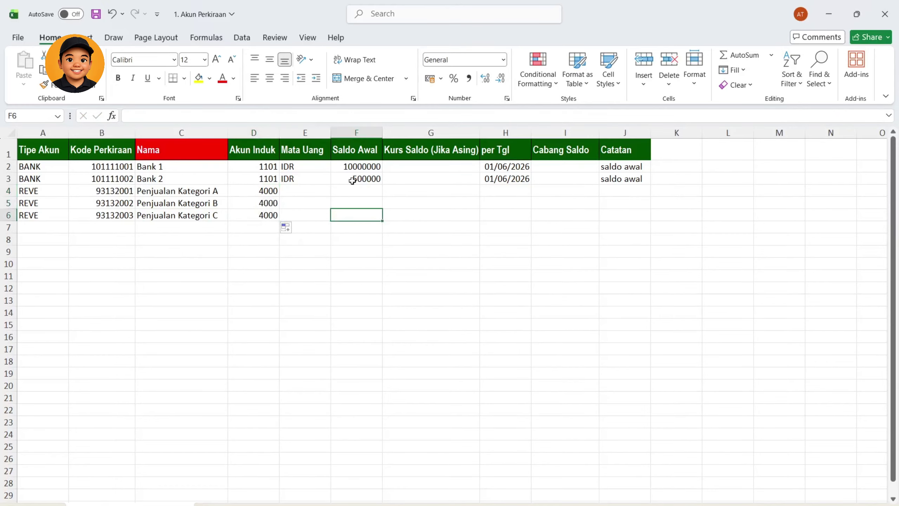
pyautogui.click(174, 264)
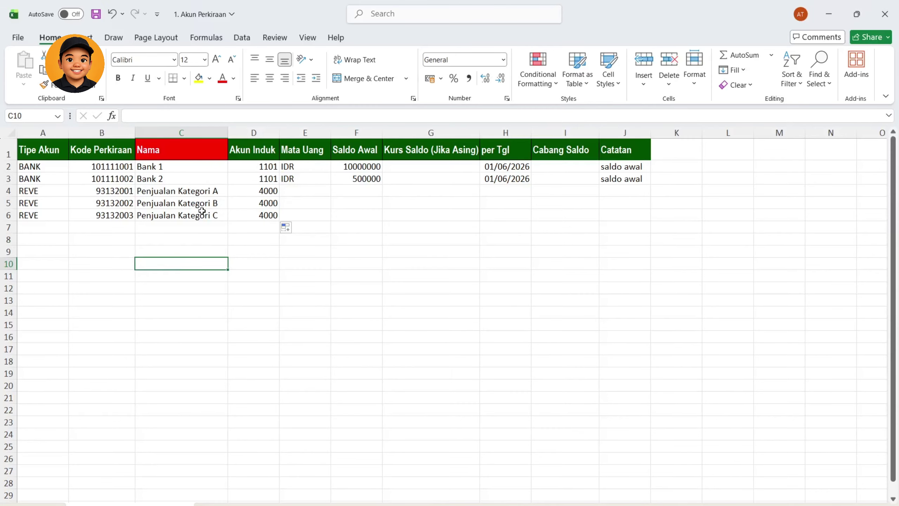
pyautogui.hotkey('ctrl', 's')
# - Switch to Accurate Online and close the open Impor Akun Perkiraan and Akun Perkiraan pages
pyautogui.click(666, 505)
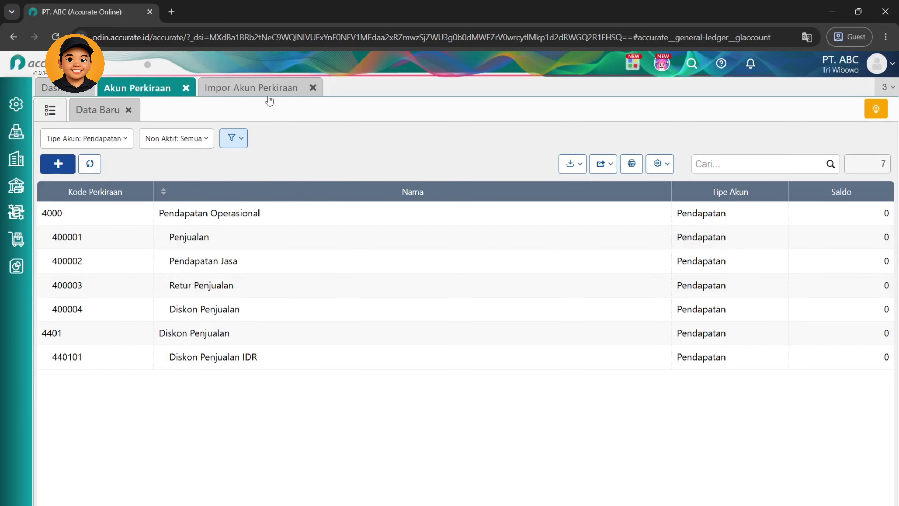
pyautogui.click(271, 90)
pyautogui.click(314, 88)
pyautogui.click(186, 88)
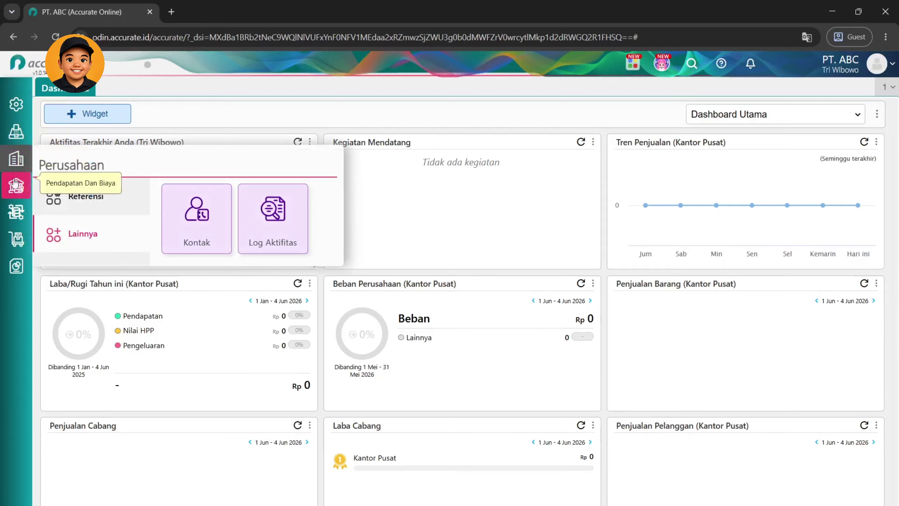
# - Reopen the Akun Perkiraan list from Pendapatan Dan Biaya and start an import from Excel
pyautogui.moveTo(24, 212)
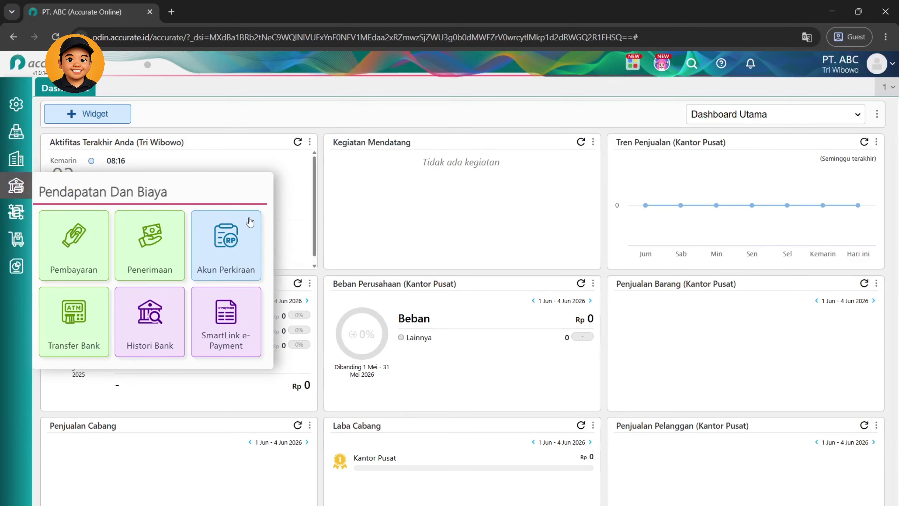
pyautogui.click(239, 265)
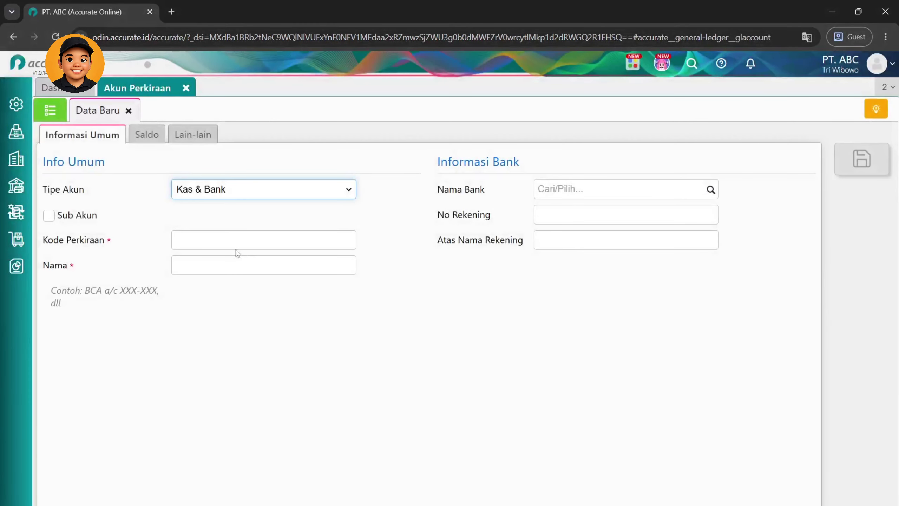
pyautogui.click(59, 112)
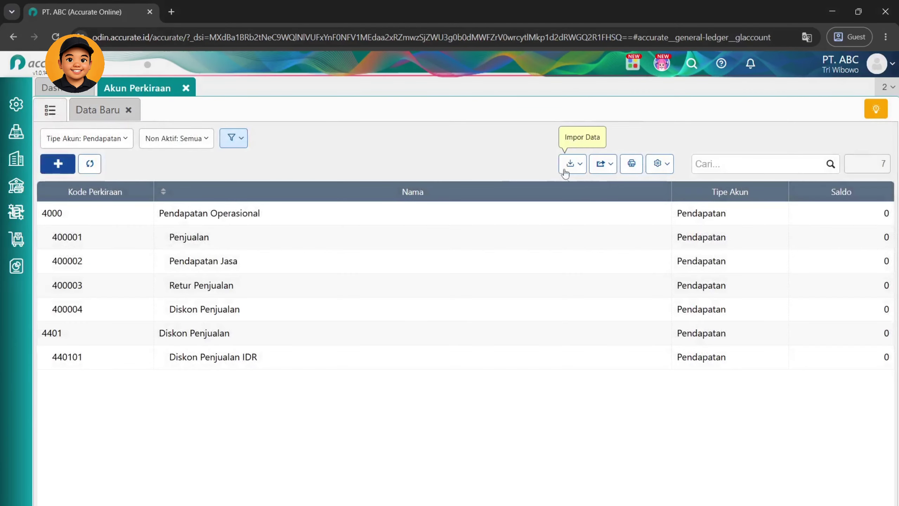
pyautogui.click(566, 173)
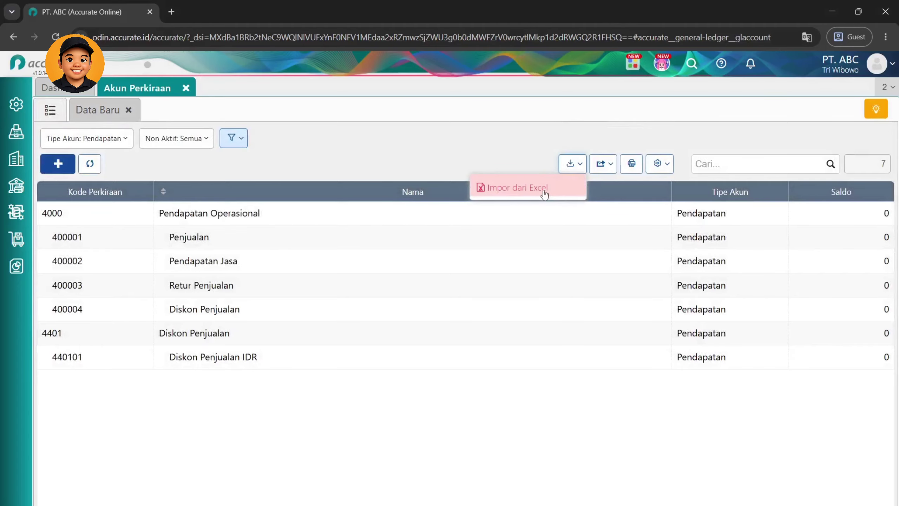
pyautogui.click(544, 196)
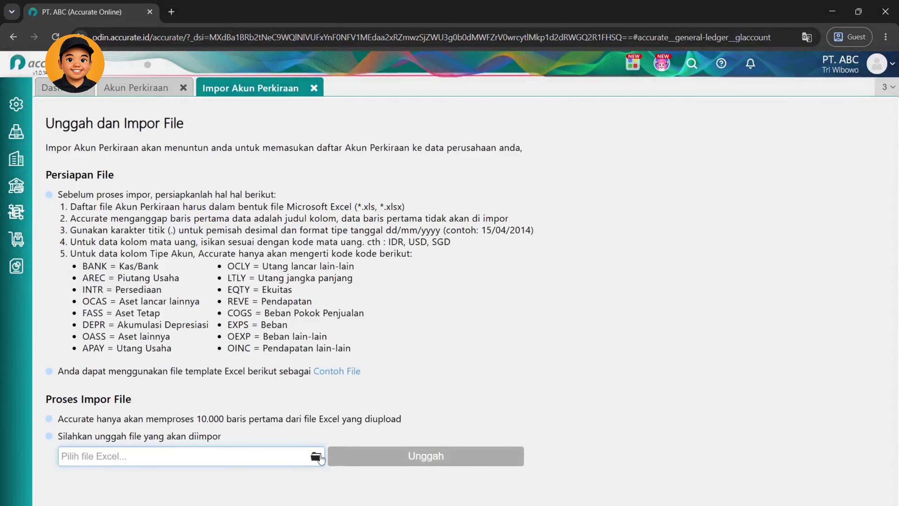
# - Choose the file 1. Akun Perkiraan from the Masterdata folder and upload it for import
pyautogui.click(316, 456)
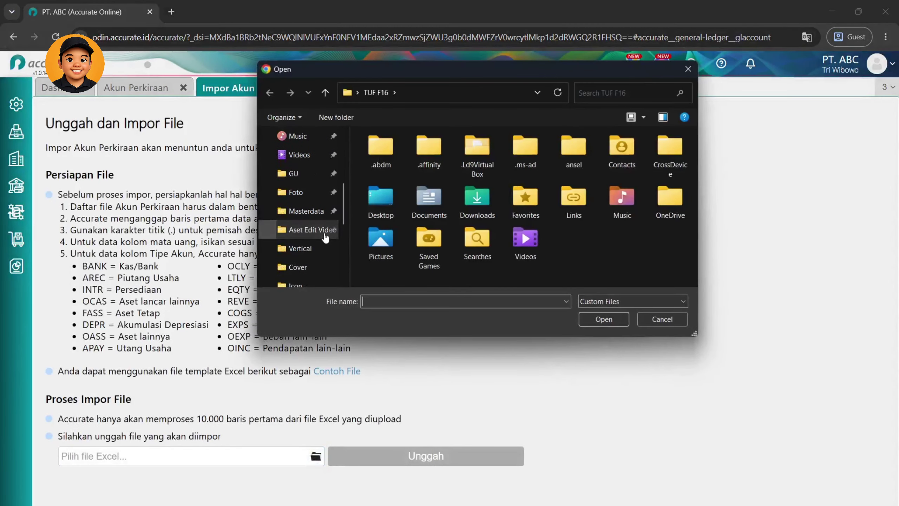
pyautogui.click(312, 211)
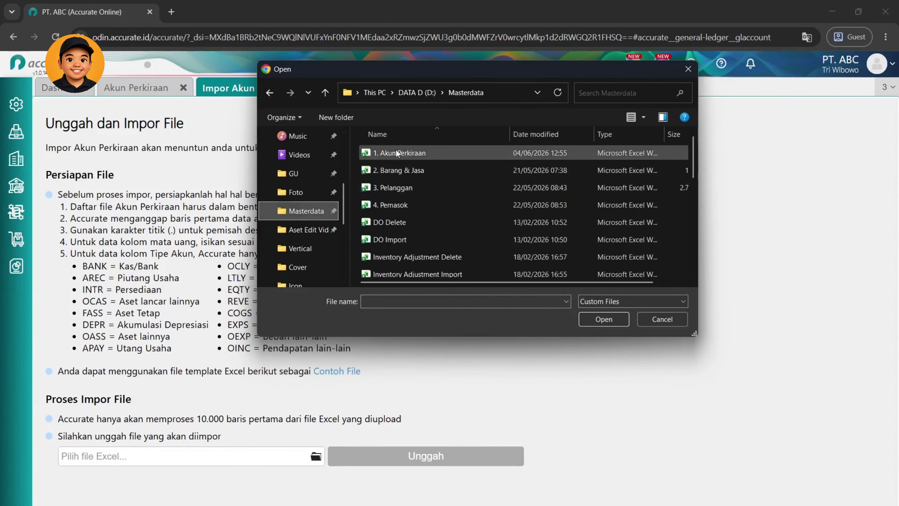
pyautogui.click(384, 153)
pyautogui.click(602, 320)
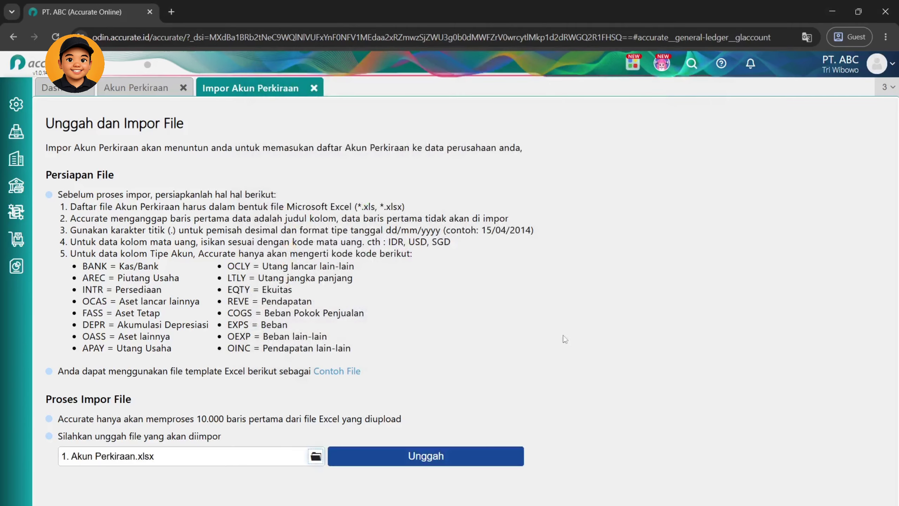
pyautogui.click(424, 454)
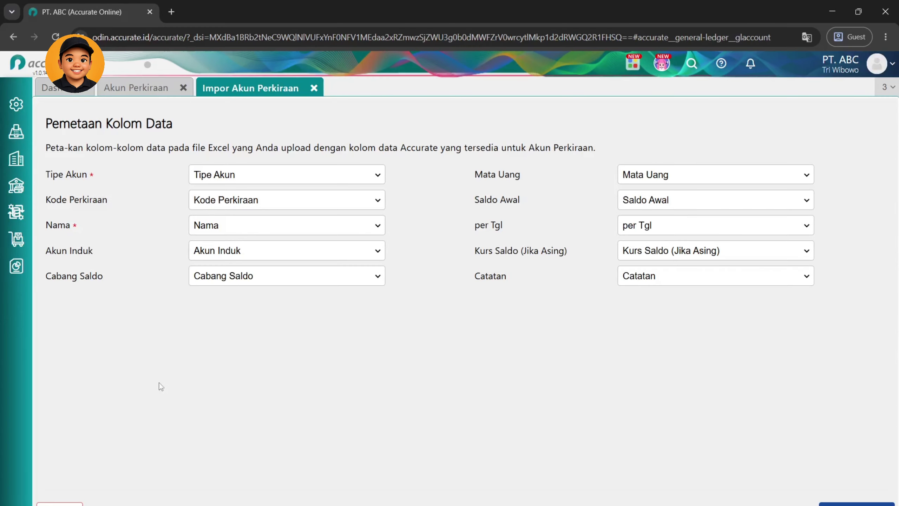
# - Review the column mapping of the uploaded file, accept it and run the import of the previewed accounts without updating existing data
pyautogui.moveTo(122, 214); pyautogui.dragTo(56, 207)
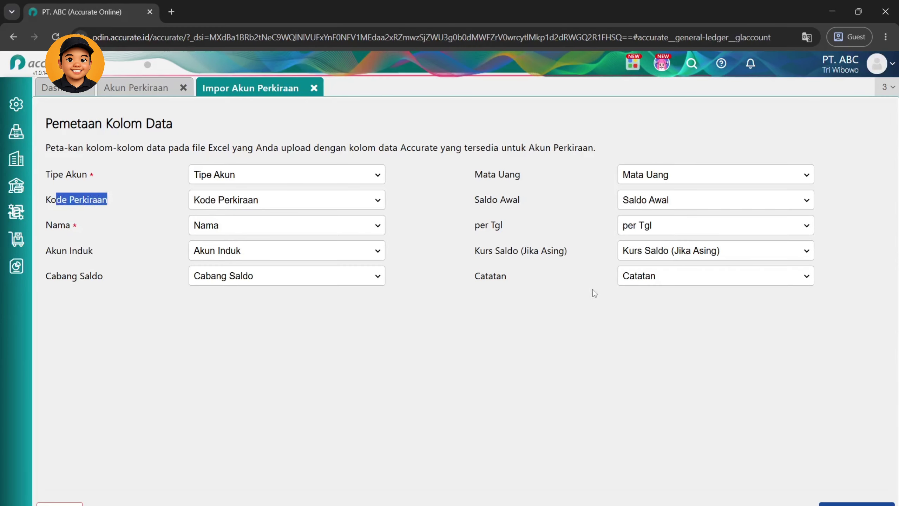
pyautogui.moveTo(567, 293); pyautogui.dragTo(455, 197)
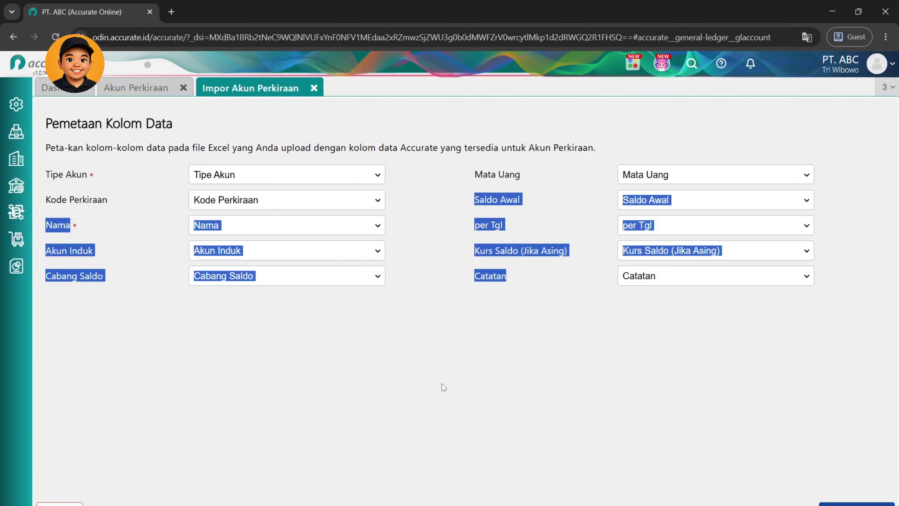
pyautogui.moveTo(531, 270); pyautogui.dragTo(472, 178)
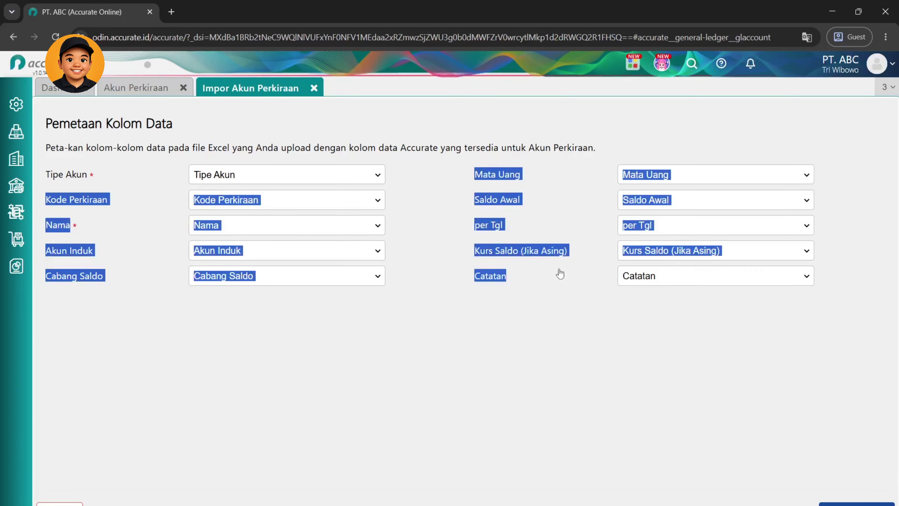
pyautogui.click(550, 337)
pyautogui.click(853, 503)
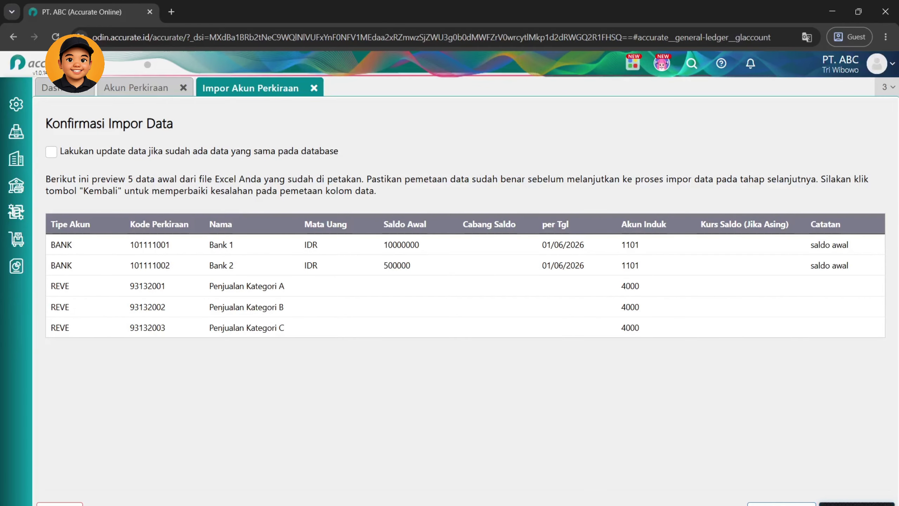
pyautogui.click(857, 503)
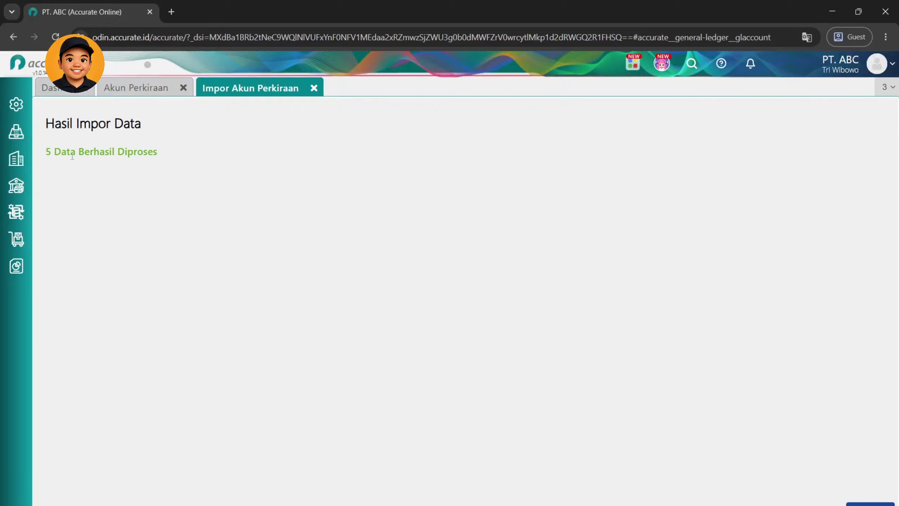
# - Check the import result and clear the Tipe Akun filter in the Akun Perkiraan list to view the imported bank accounts
pyautogui.moveTo(46, 156); pyautogui.dragTo(155, 150)
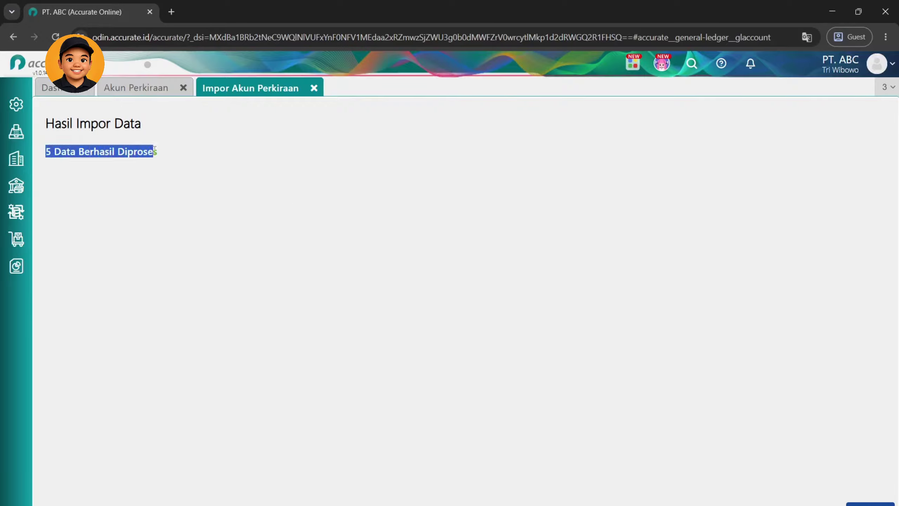
pyautogui.click(142, 94)
pyautogui.click(116, 144)
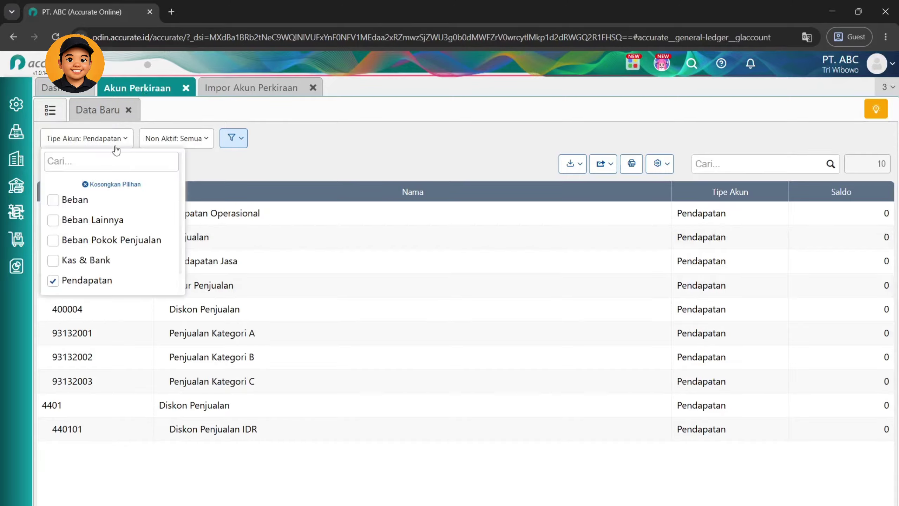
pyautogui.click(79, 184)
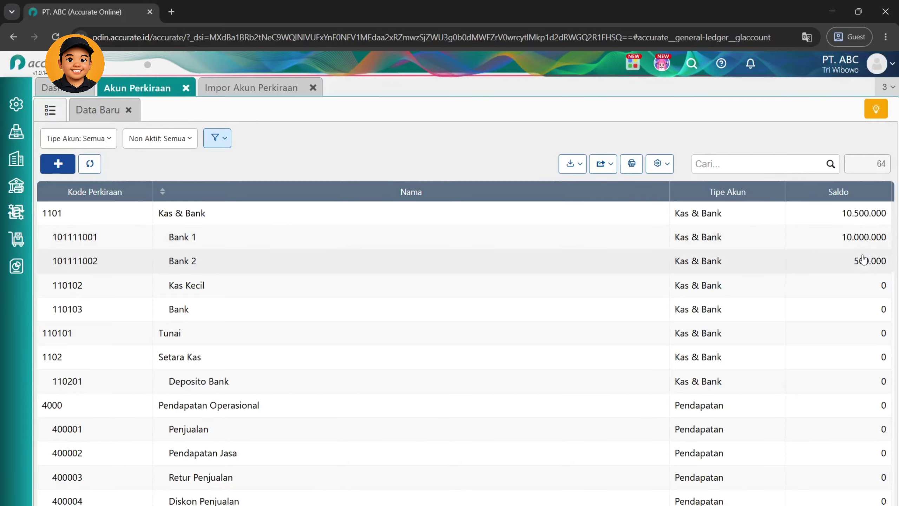
# - Filter the Akun Perkiraan list by Tipe Akun Pendapatan to view the imported revenue accounts
pyautogui.click(79, 138)
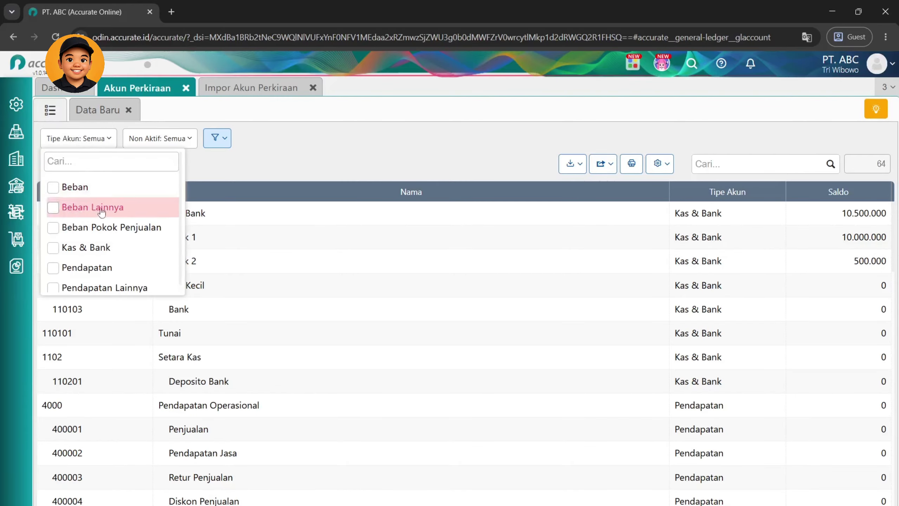
pyautogui.click(88, 265)
pyautogui.click(388, 151)
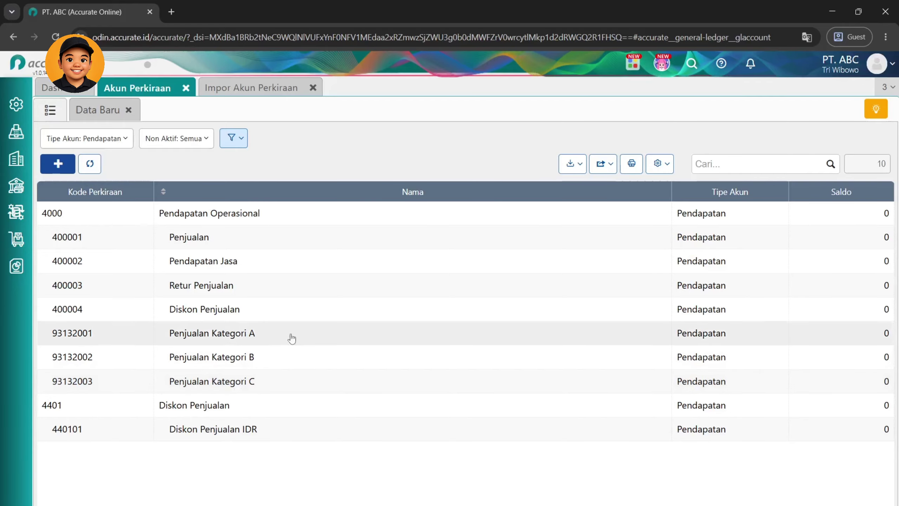
# - Open the Laba/Rugi (Standar) report from Daftar Laporan with Tampilkan data dengan Saldo Nol enabled
pyautogui.moveTo(11, 283)
pyautogui.click(89, 340)
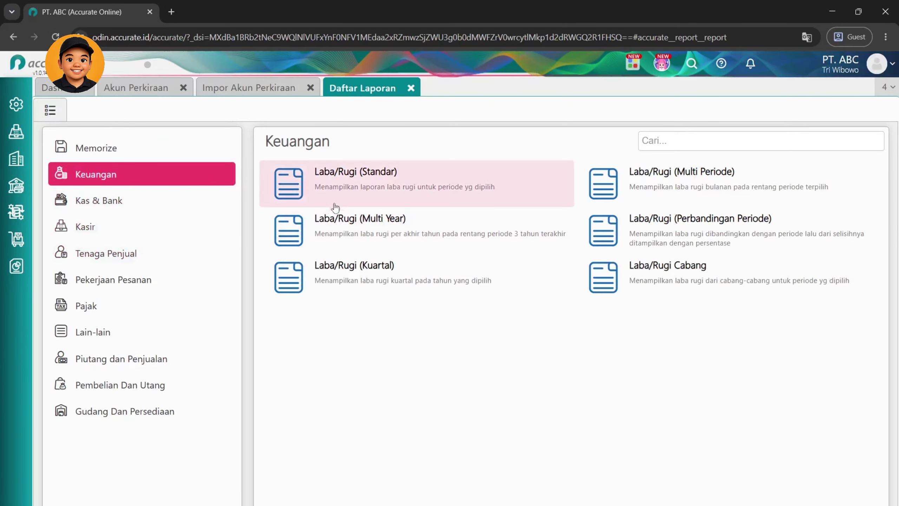
pyautogui.click(356, 178)
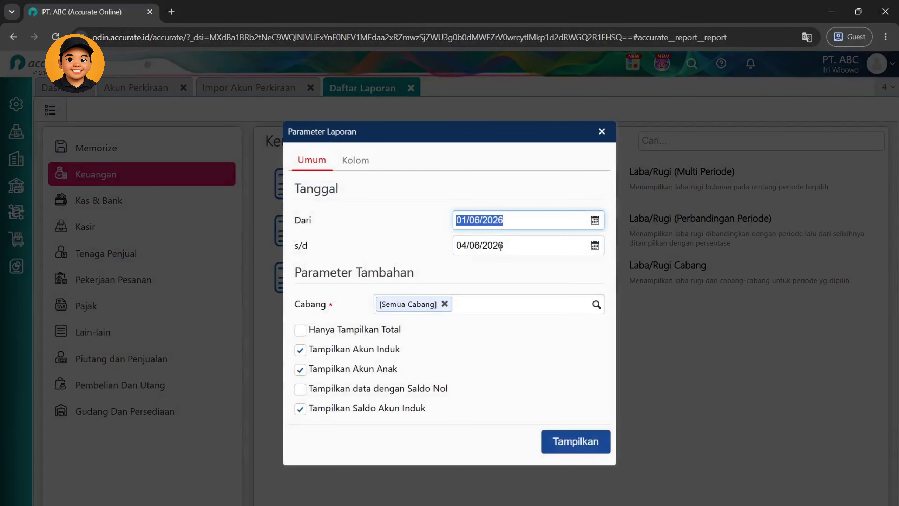
pyautogui.click(321, 388)
pyautogui.click(598, 449)
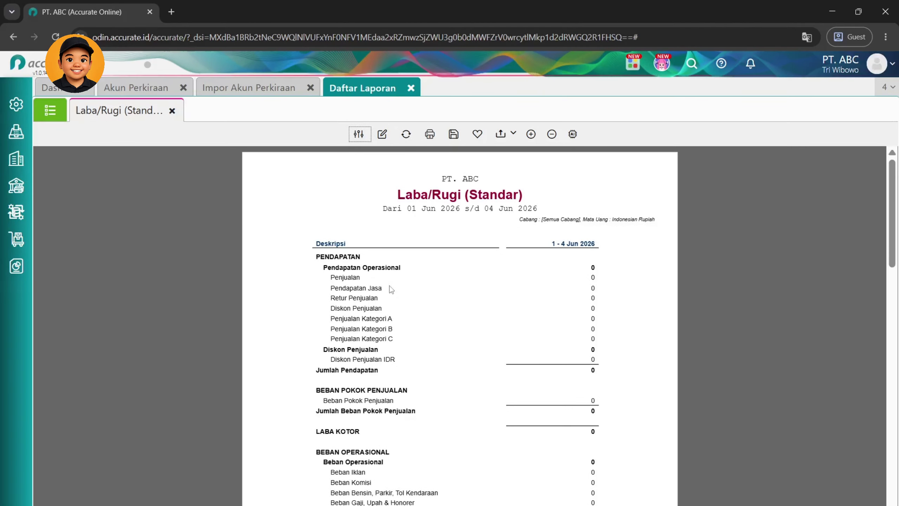
# - Examine the accounts under Pendapatan Operasional in the report, comparing Penjualan with Penjualan Kategori A, B and C
pyautogui.moveTo(391, 289); pyautogui.dragTo(322, 279)
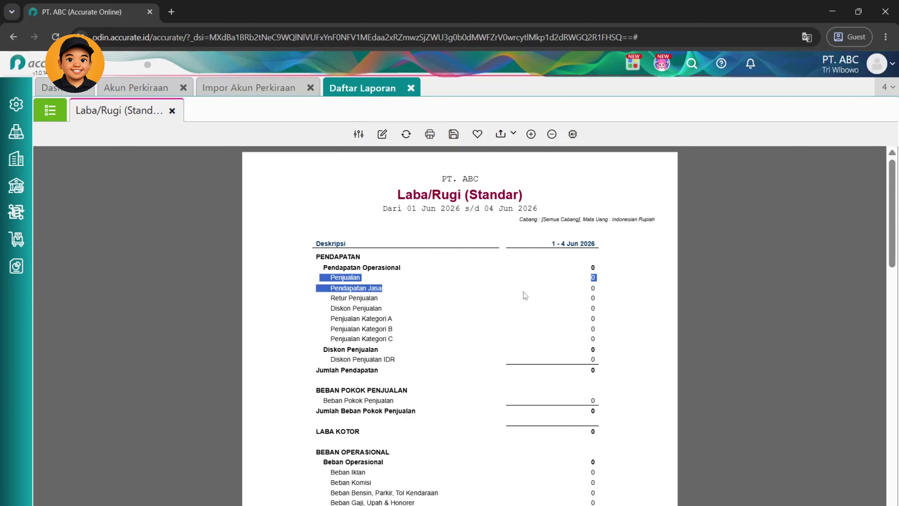
pyautogui.click(477, 311)
pyautogui.moveTo(420, 341); pyautogui.dragTo(316, 308)
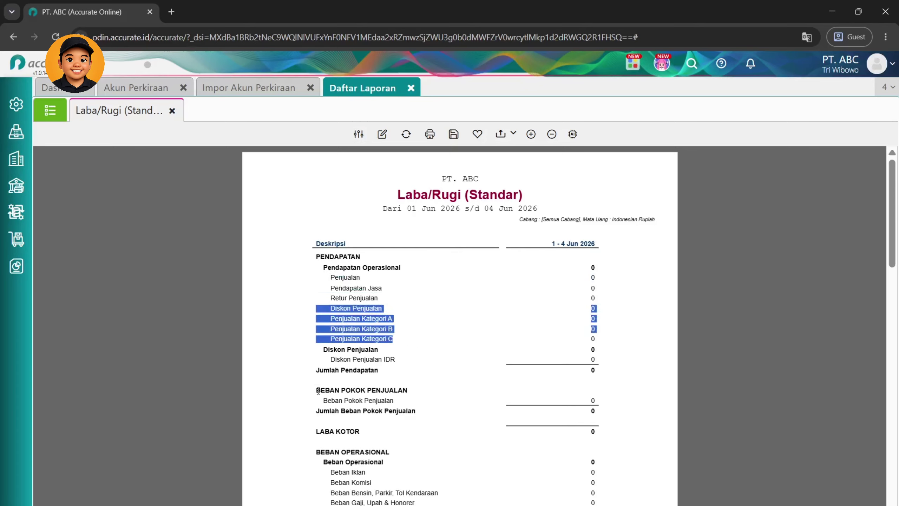
pyautogui.click(400, 337)
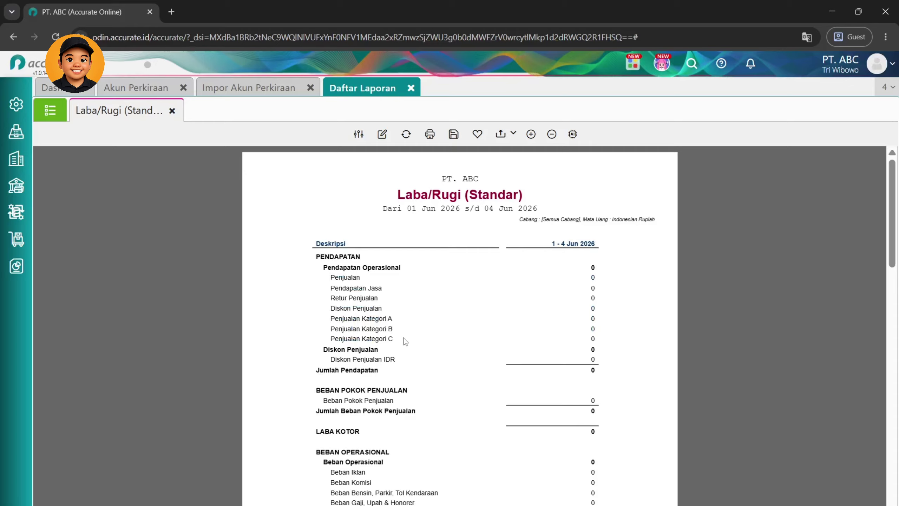
pyautogui.moveTo(405, 341); pyautogui.dragTo(320, 321)
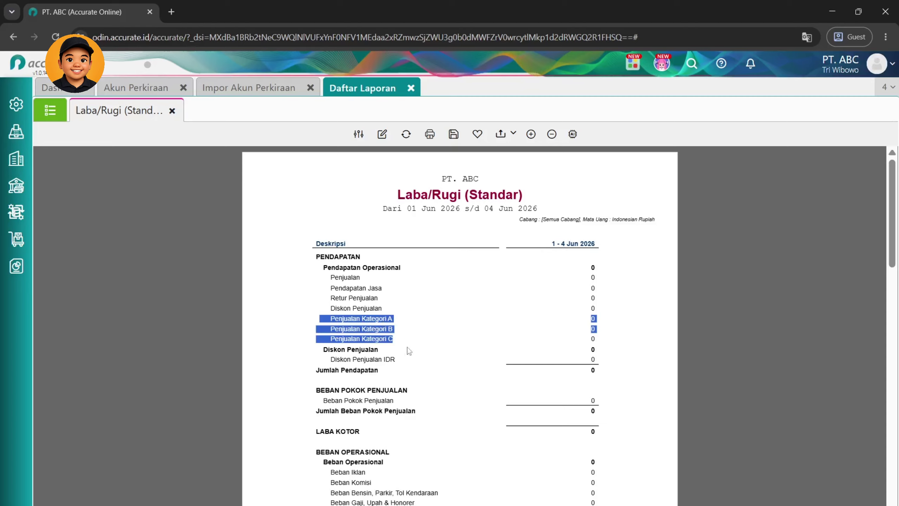
pyautogui.click(349, 304)
pyautogui.moveTo(375, 278); pyautogui.dragTo(320, 278)
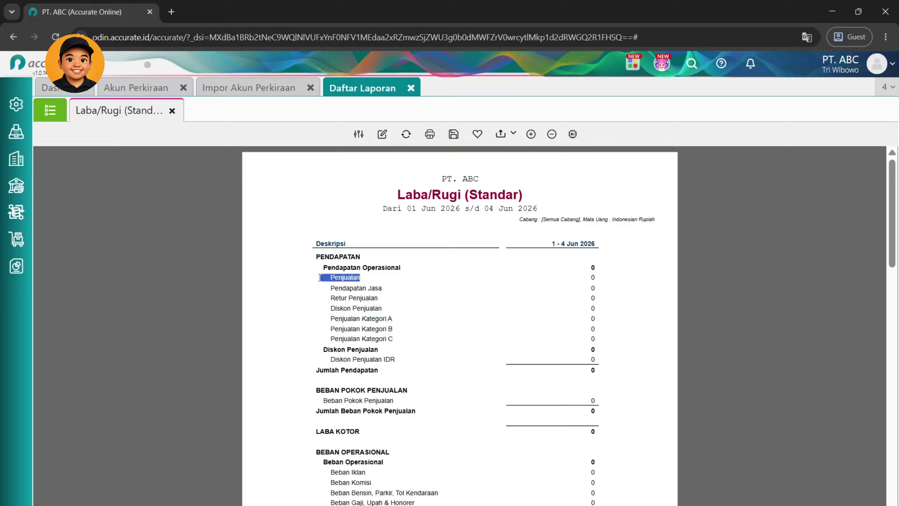